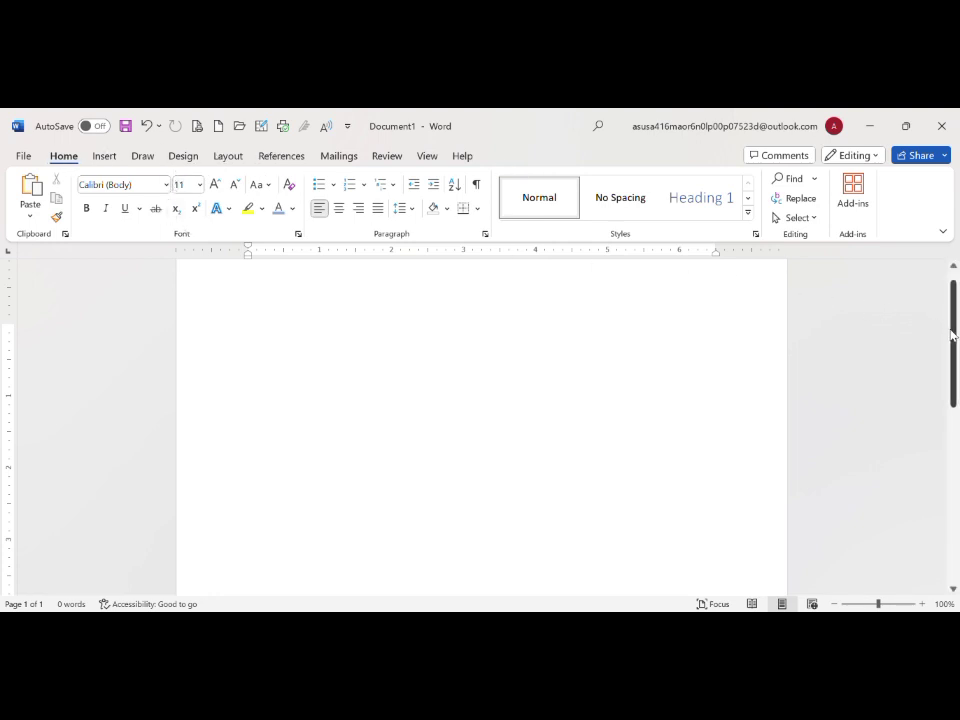
drag(953, 335, 957, 305)
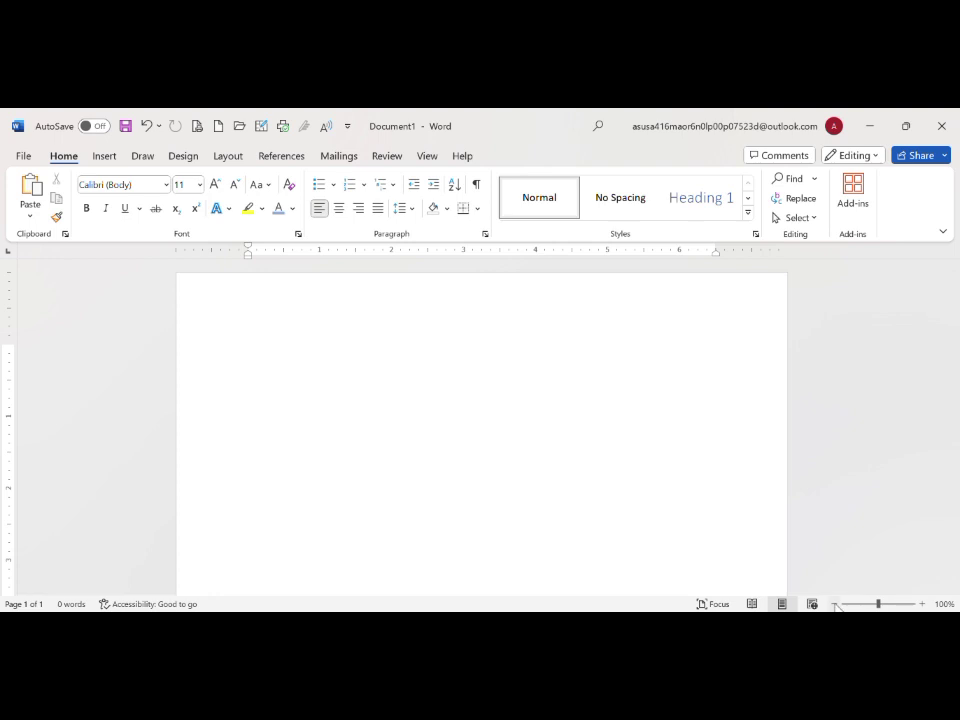
click(922, 604)
click(922, 604)
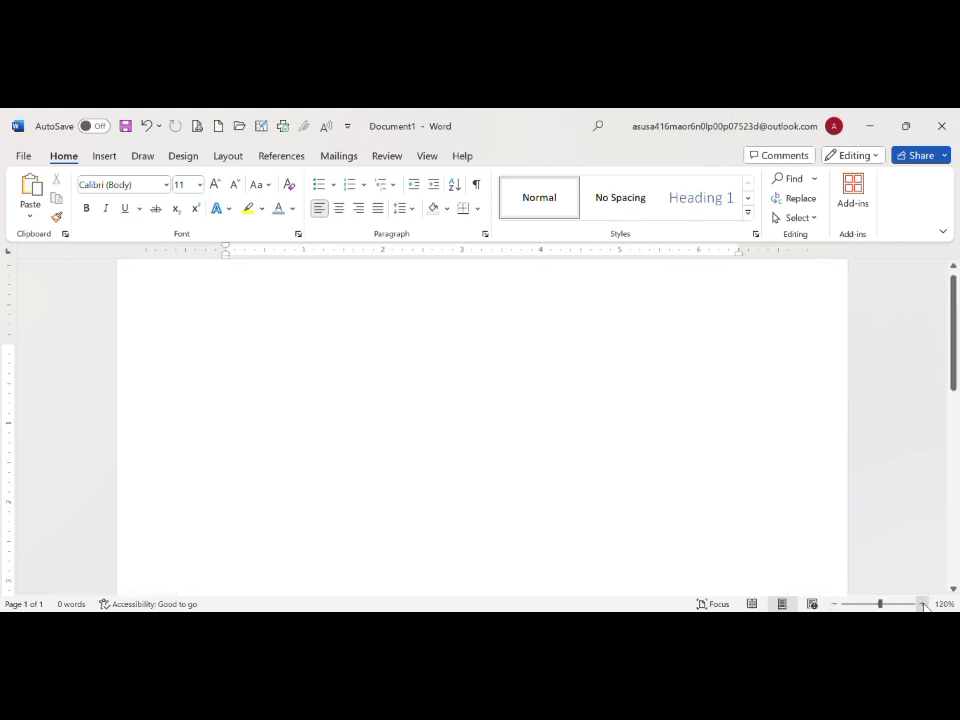
click(833, 604)
click(833, 604)
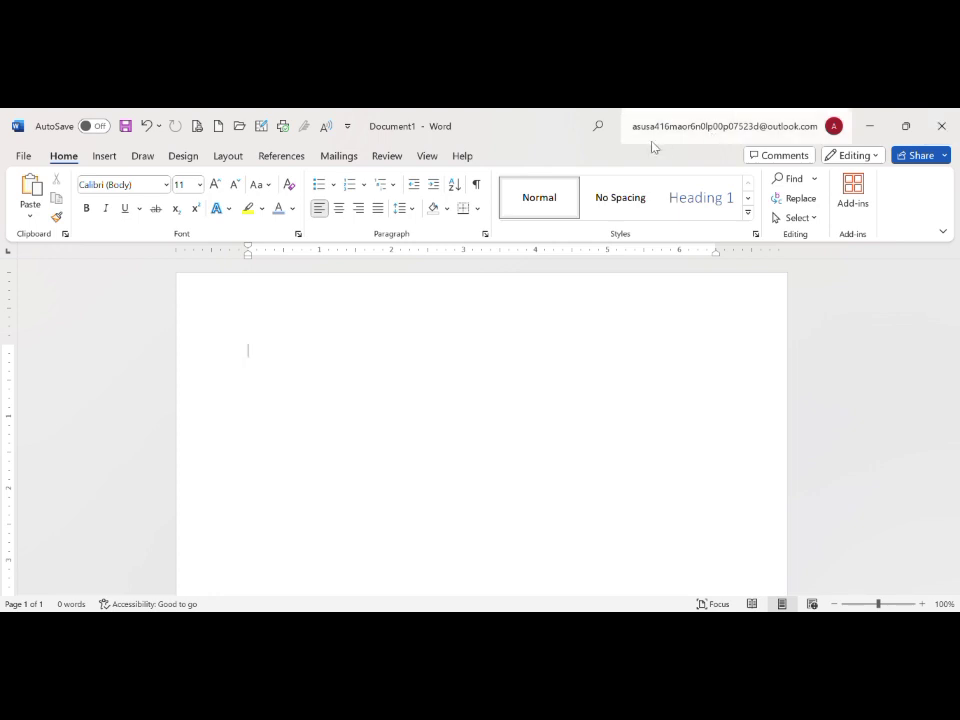
Step: Look over the document's Info page and return to the blank document
click(26, 157)
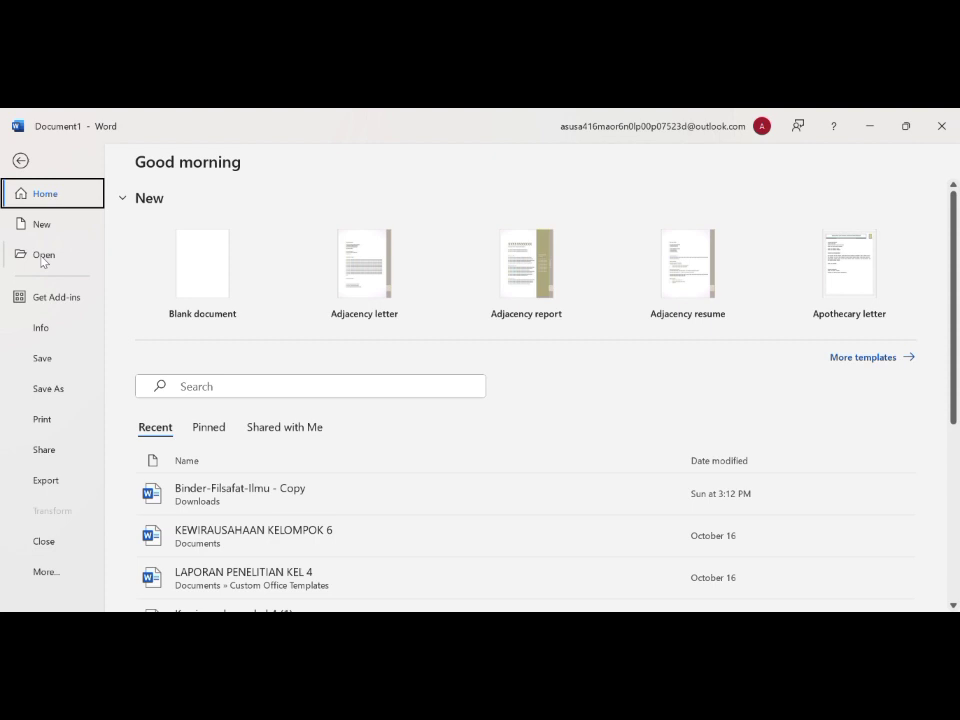
click(43, 328)
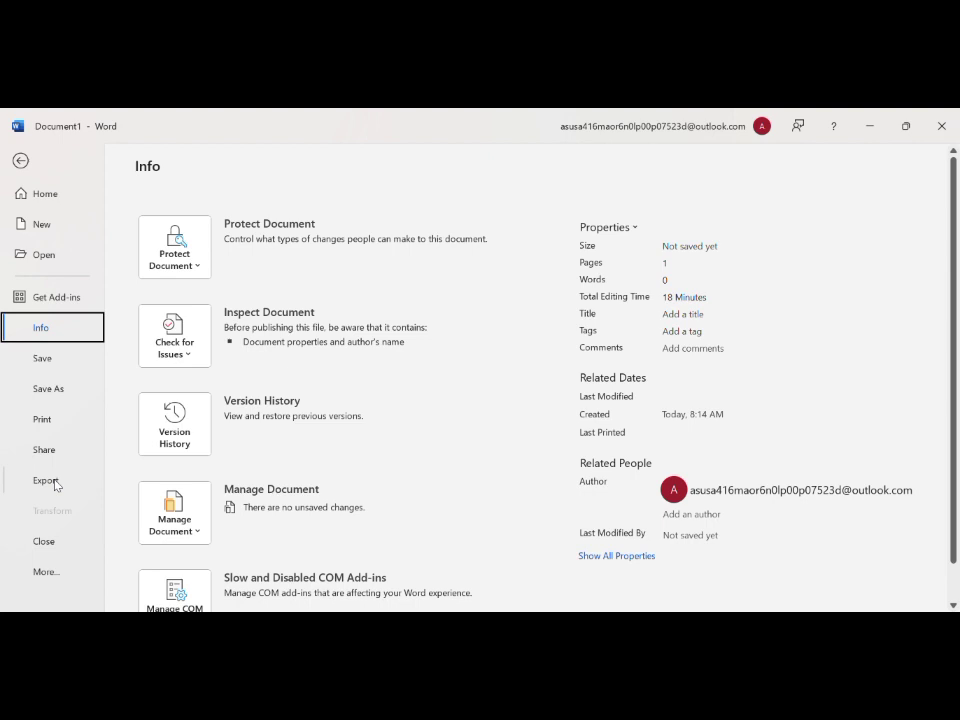
click(54, 575)
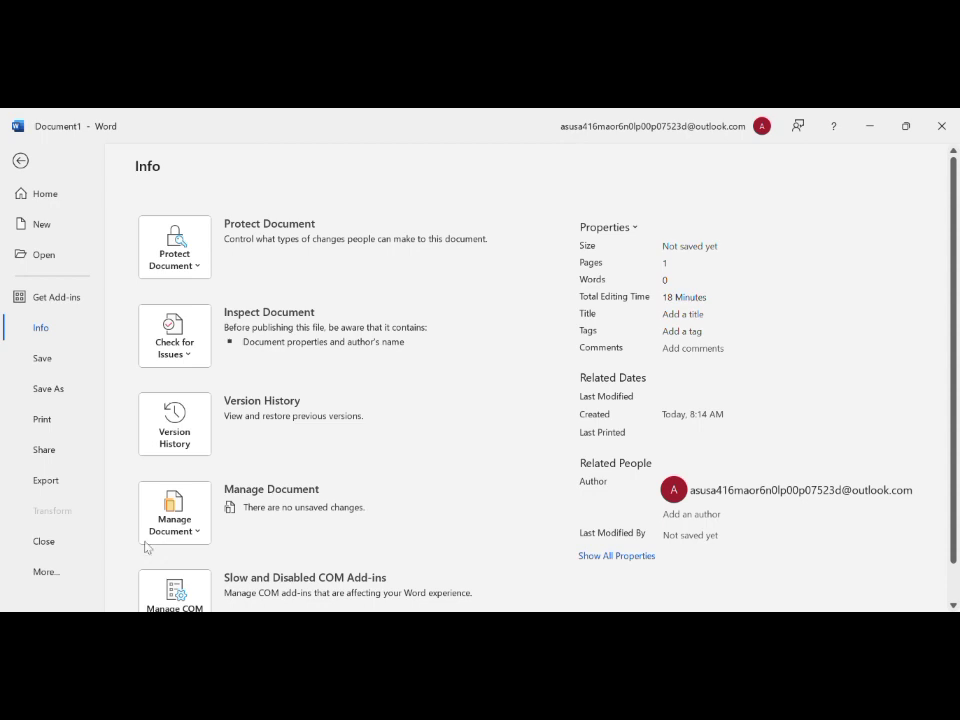
click(21, 163)
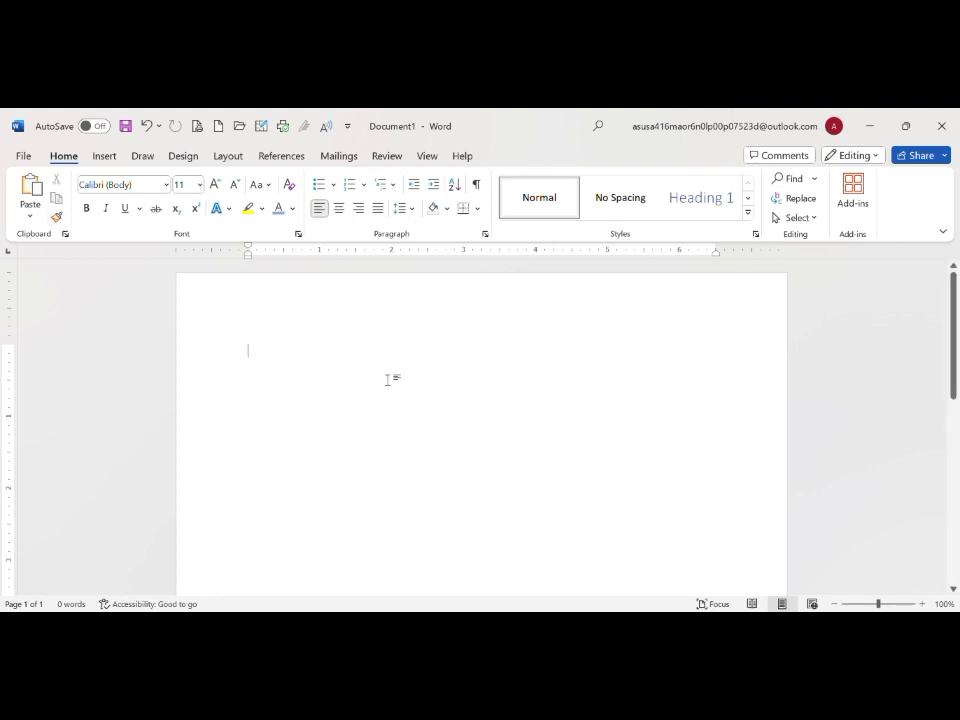
Step: Enter the line "Mata kuliah: pengantar teknologi informasi" at the beginning of the blank document
text(mata kulih)
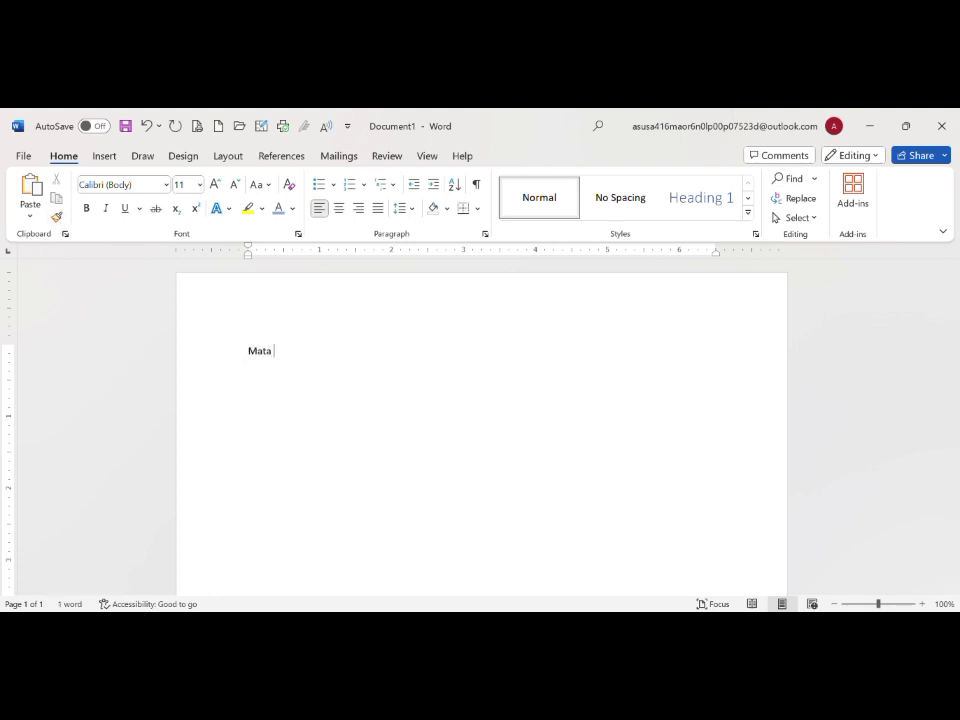
key(BackSpace)
text(ah: pengantar tekn)
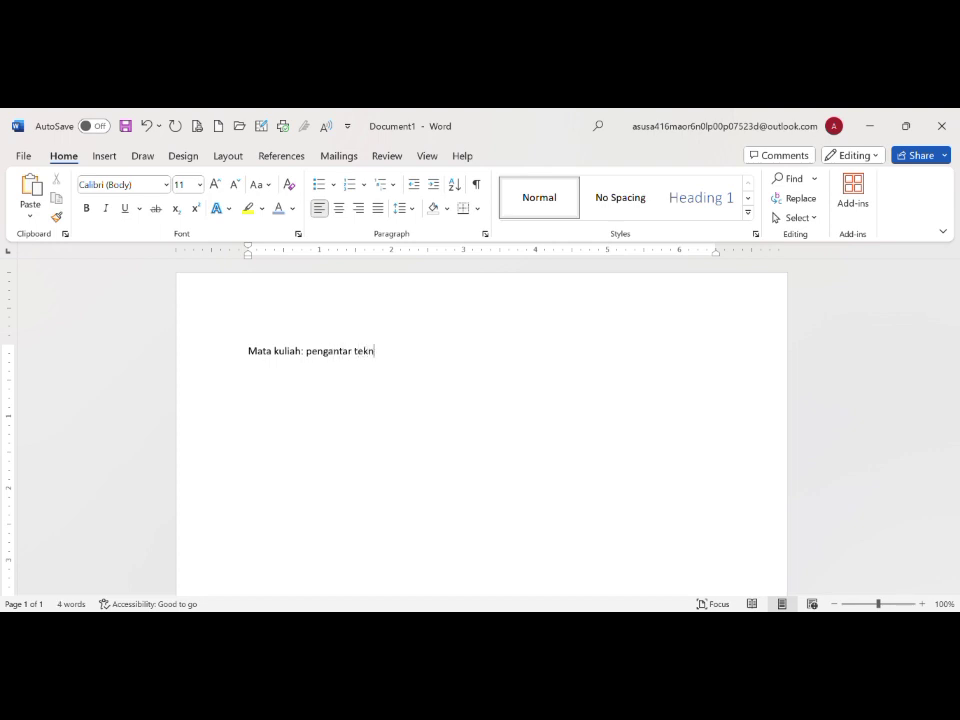
text(ologi informasi)
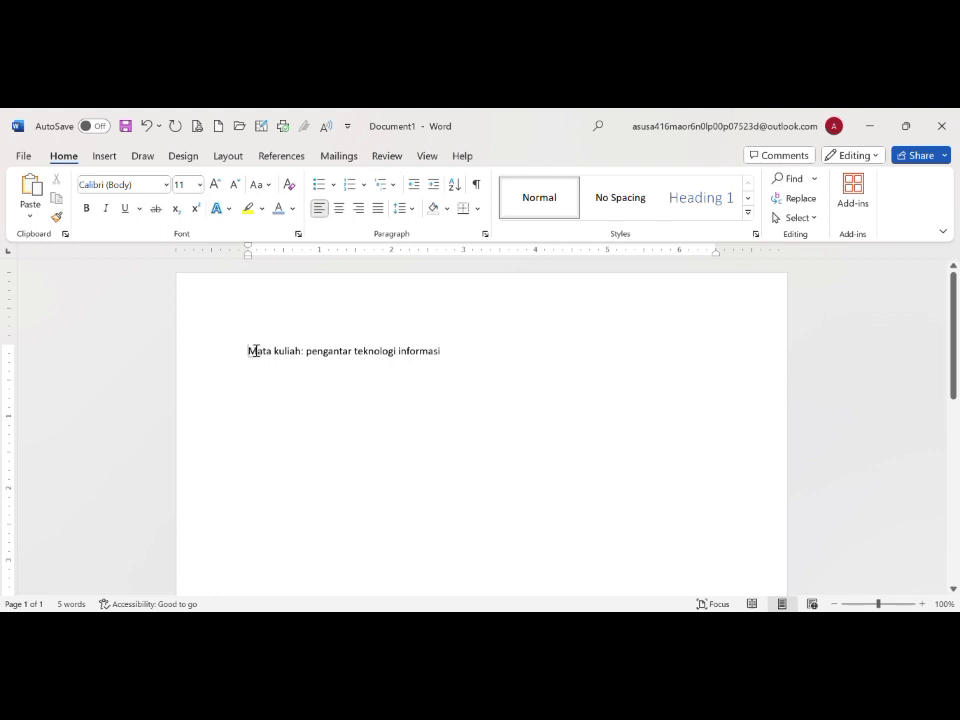
Step: Copy the "Mata kuliah: pengantar teknologi informasi" line and paste it so that it appears on two consecutive lines
drag(249, 350, 441, 349)
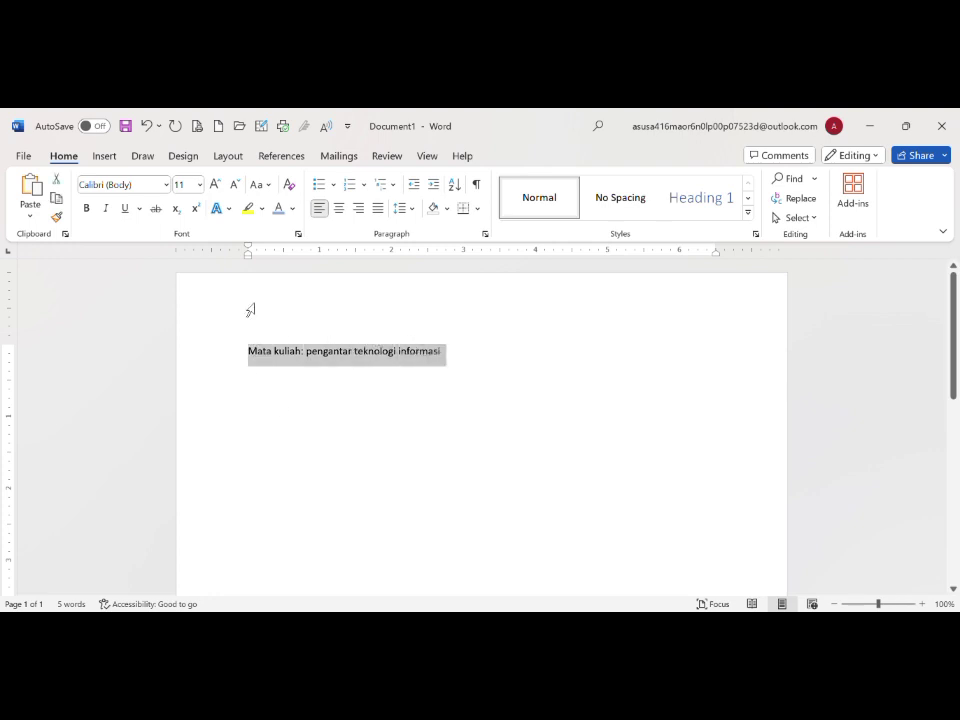
click(31, 195)
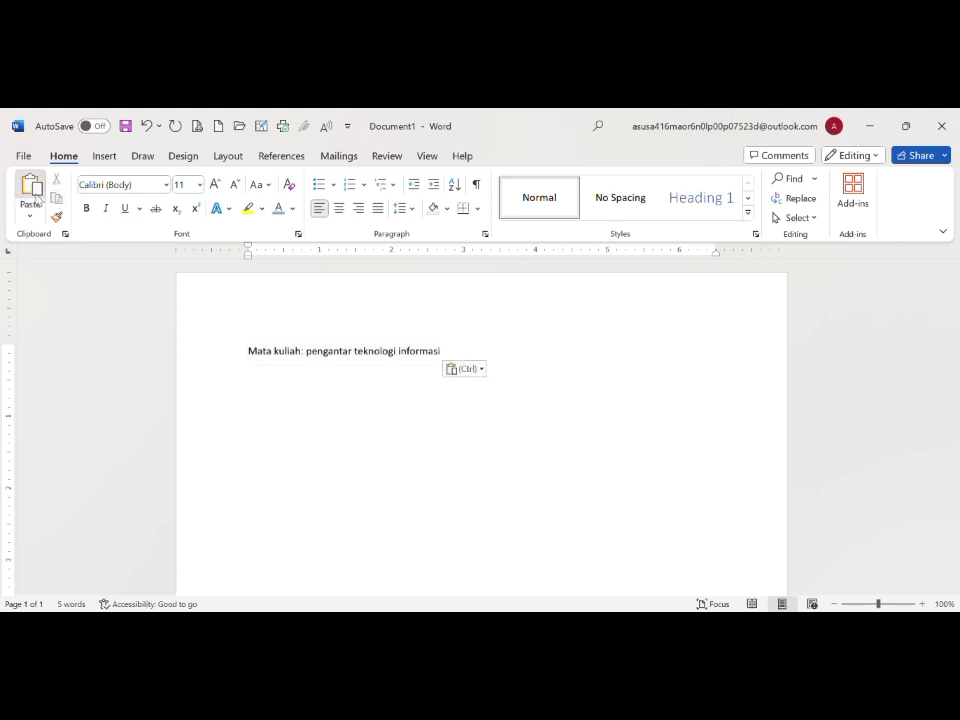
click(31, 195)
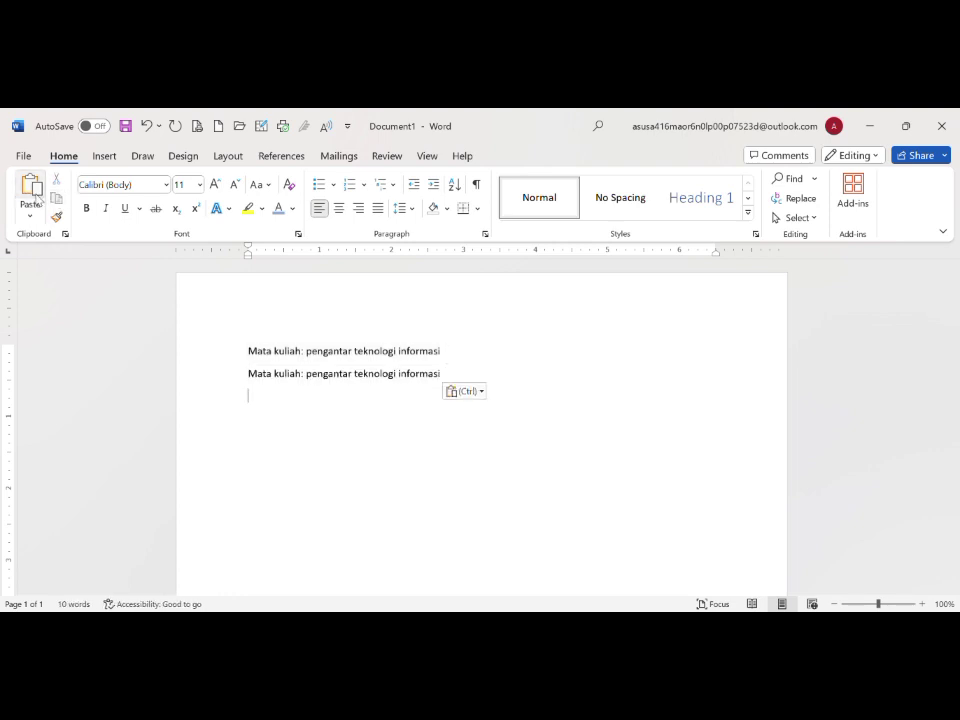
click(254, 360)
click(165, 184)
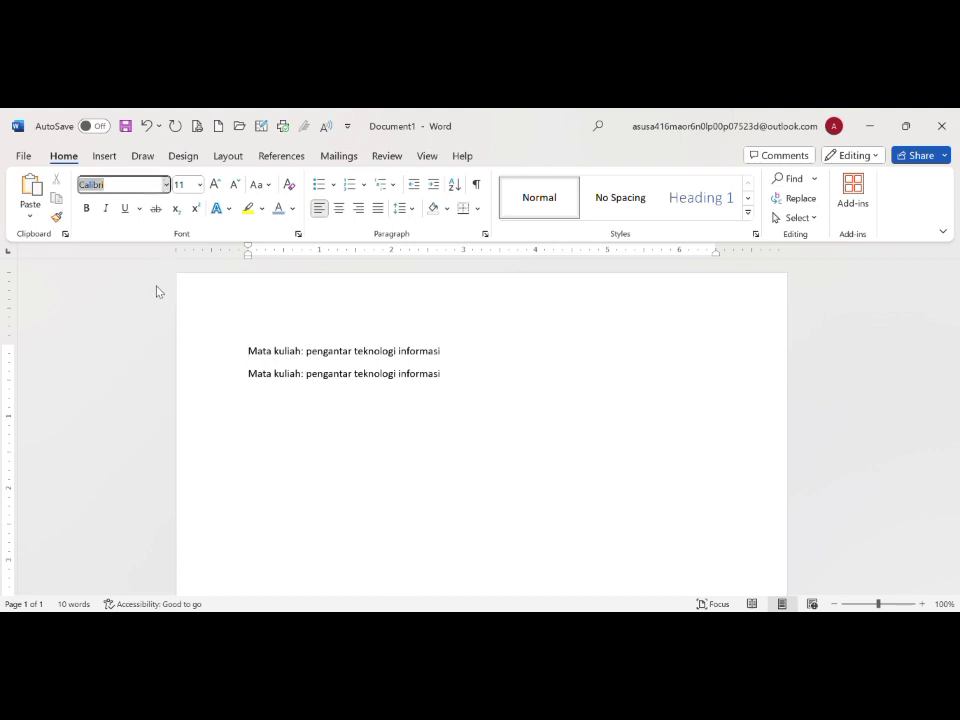
click(255, 377)
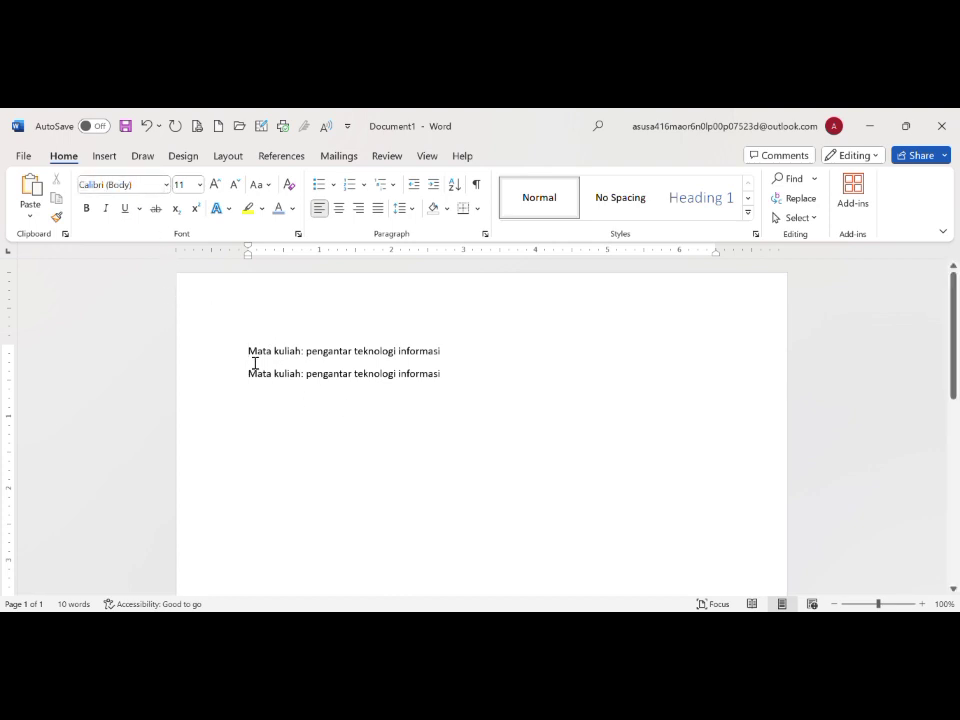
Step: Set the first line's font to Times New Roman and its size to 12
triple_click(328, 349)
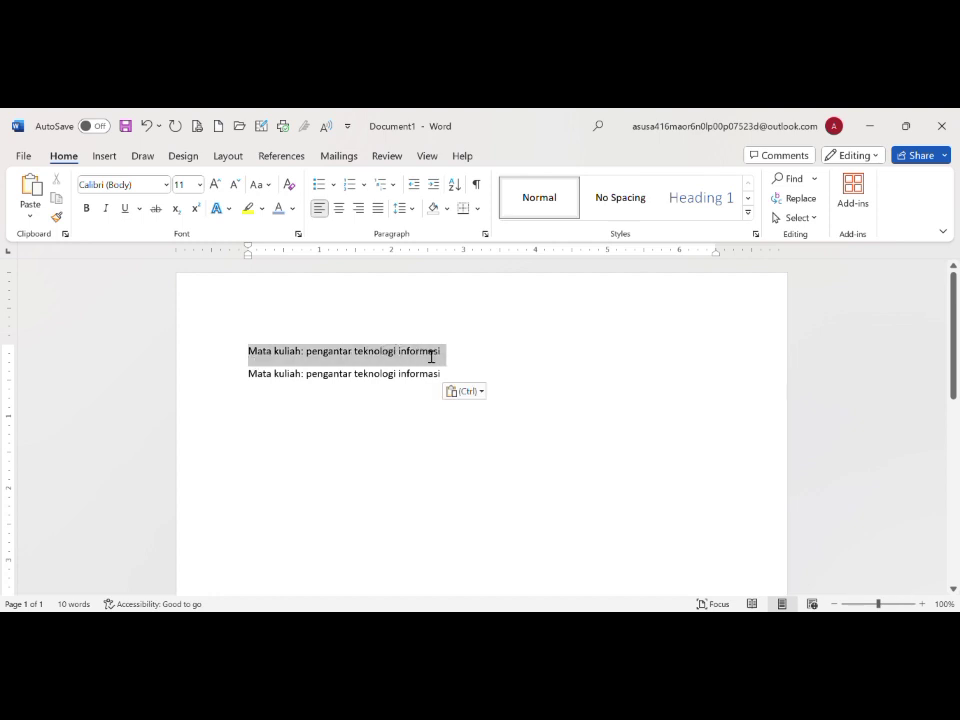
click(165, 184)
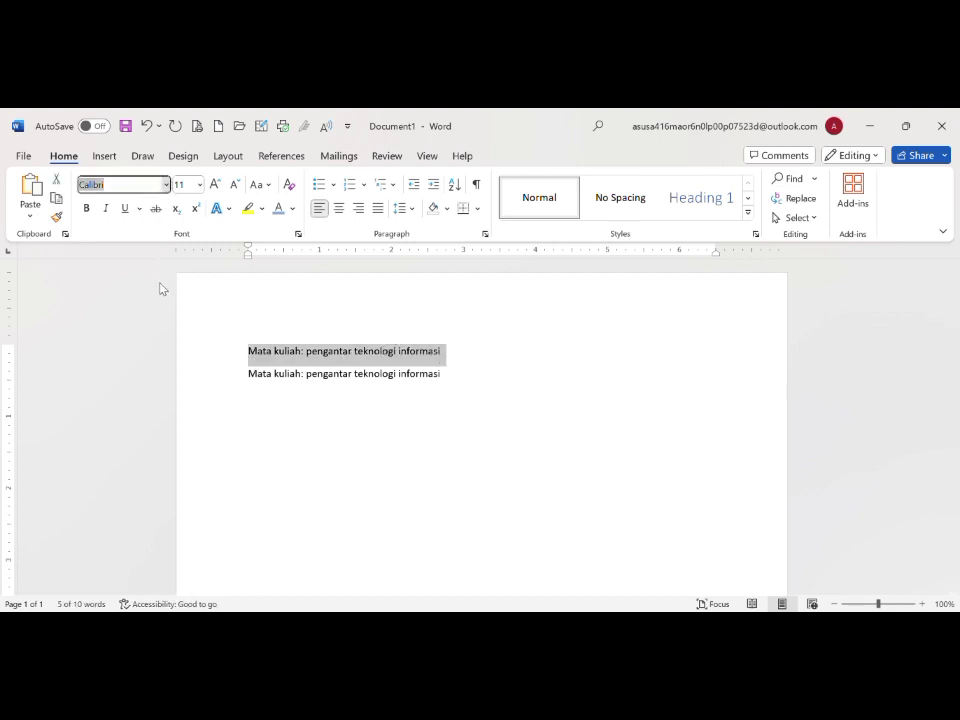
text(Times New Roman)
key(Return)
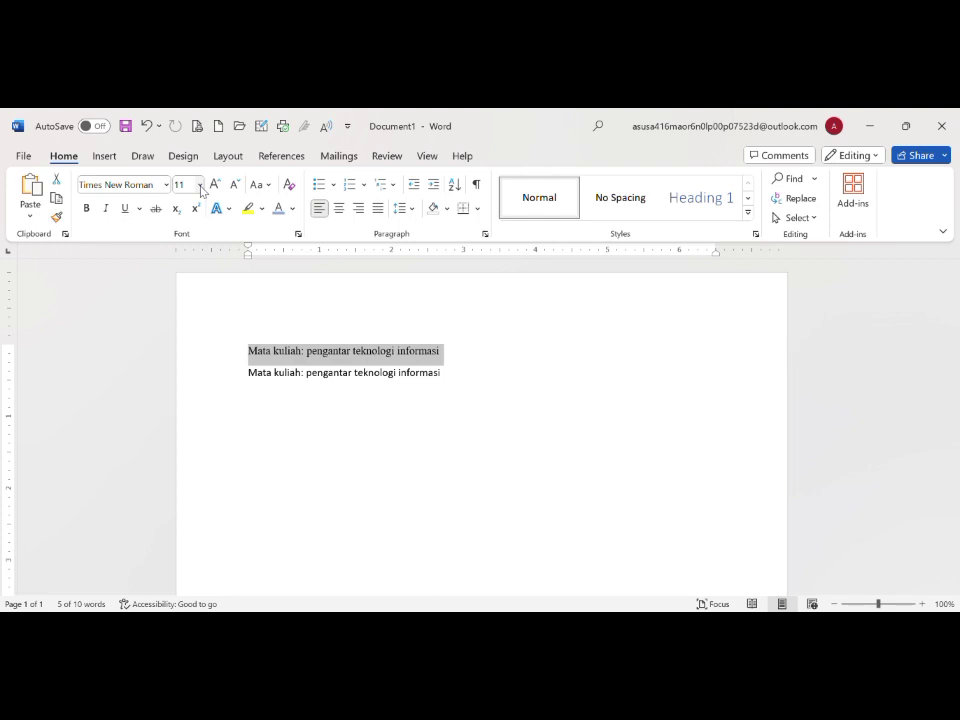
click(185, 185)
text(12)
key(Return)
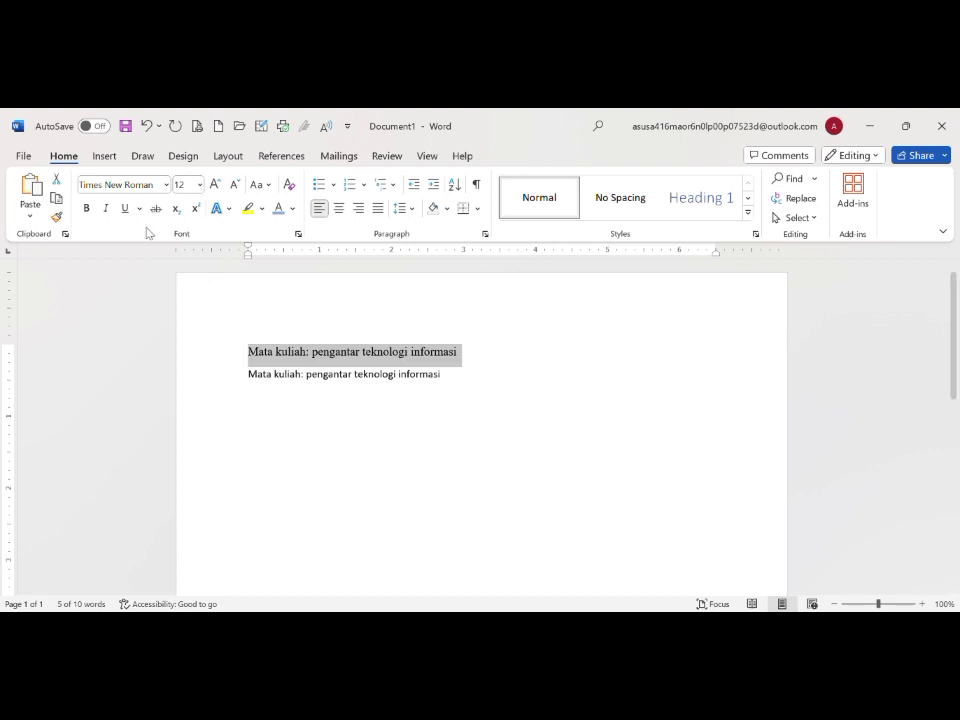
Step: Apply bold, italic, underline and strikethrough to the first line
click(87, 210)
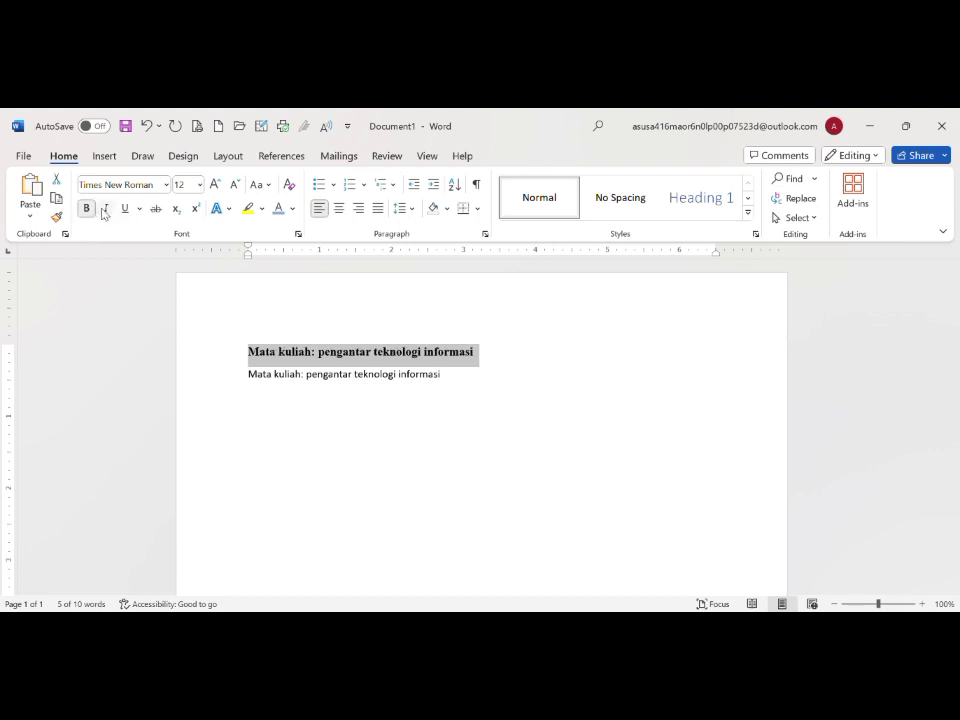
click(104, 210)
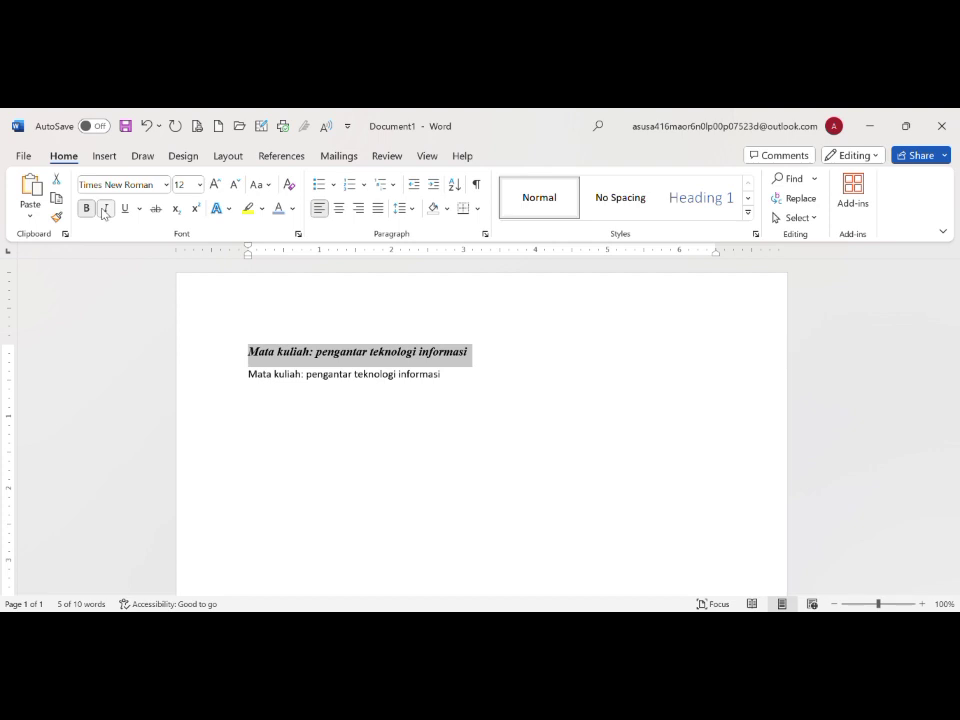
click(125, 208)
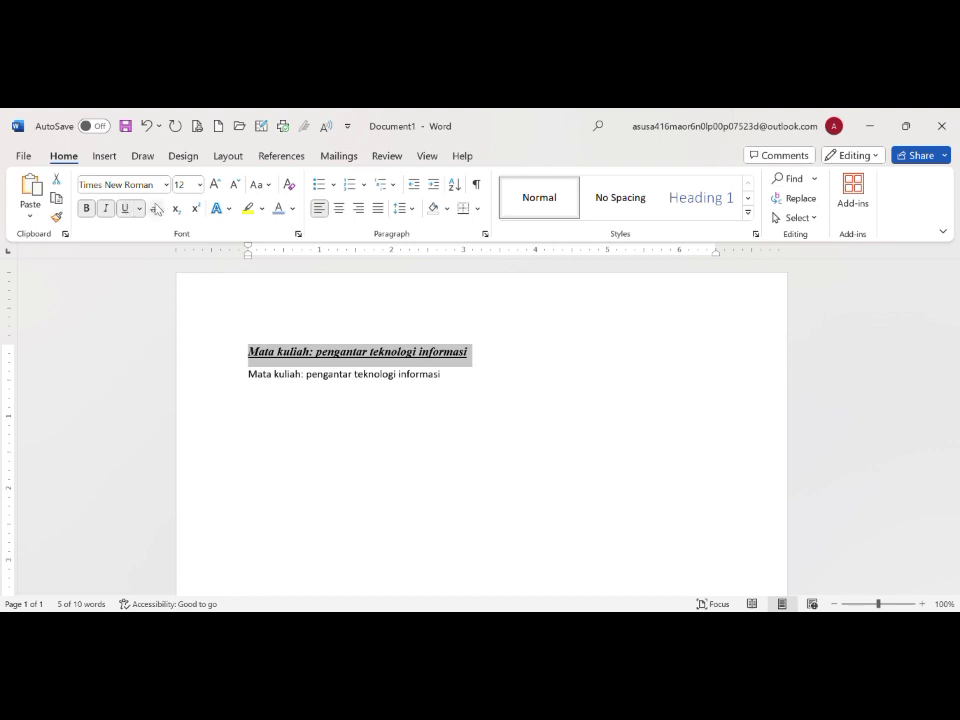
click(156, 209)
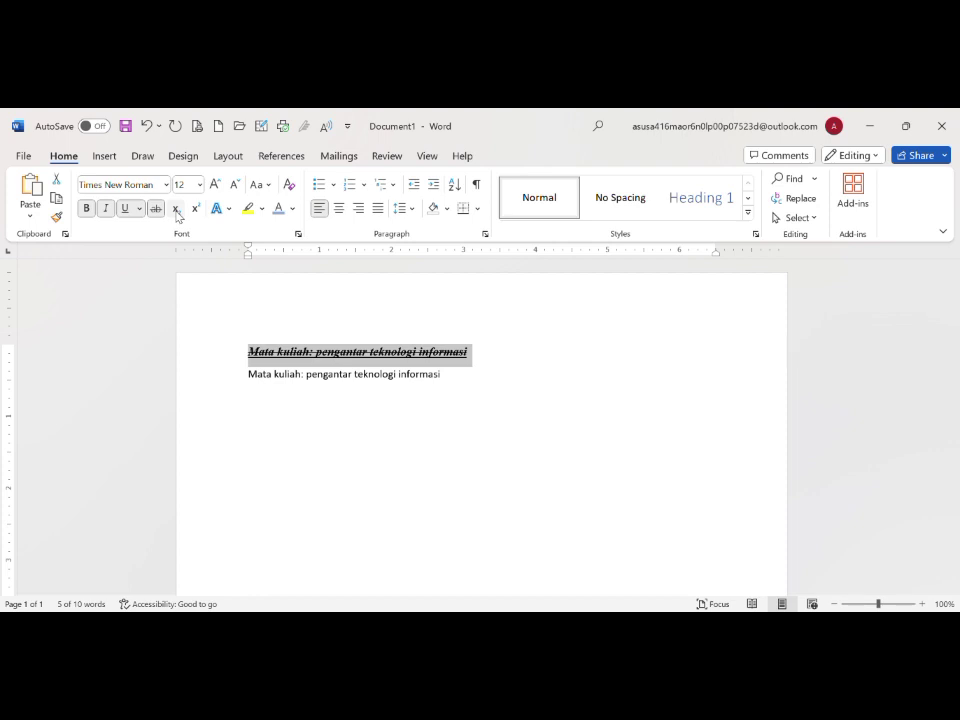
Step: Try subscript and superscript on the first line, and remove the superscript again
click(176, 212)
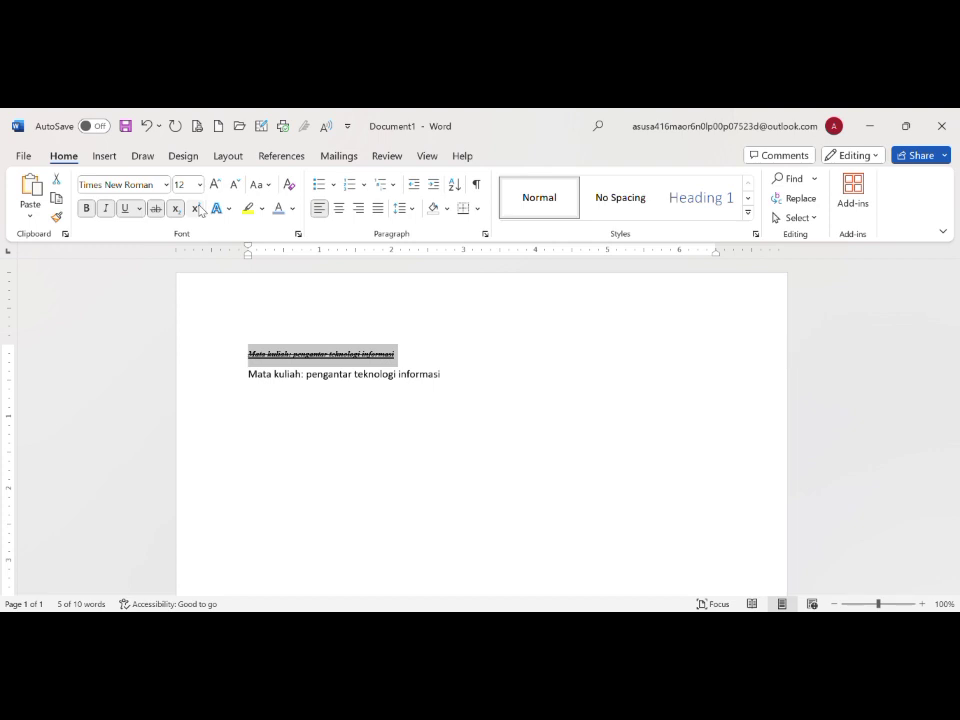
click(195, 208)
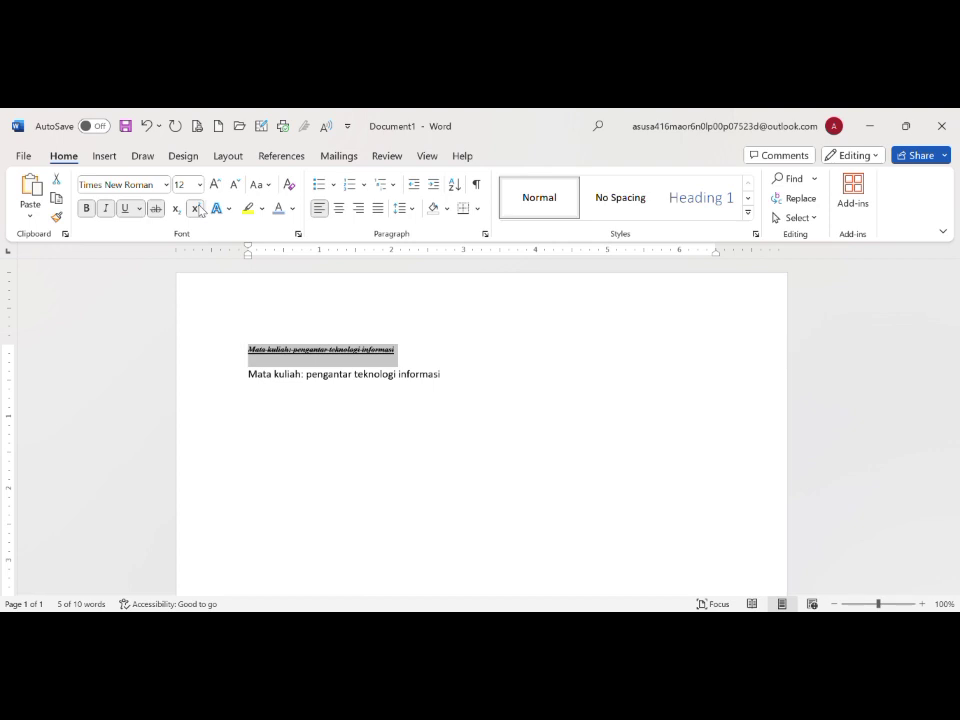
click(197, 208)
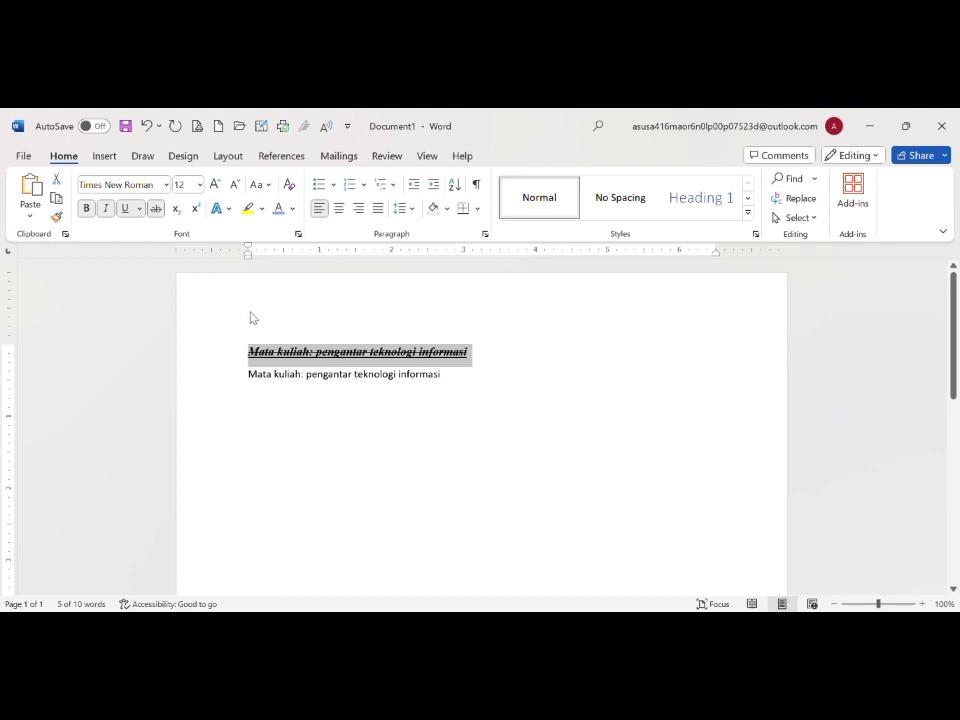
Step: Apply a blue text effect to the first line
click(224, 210)
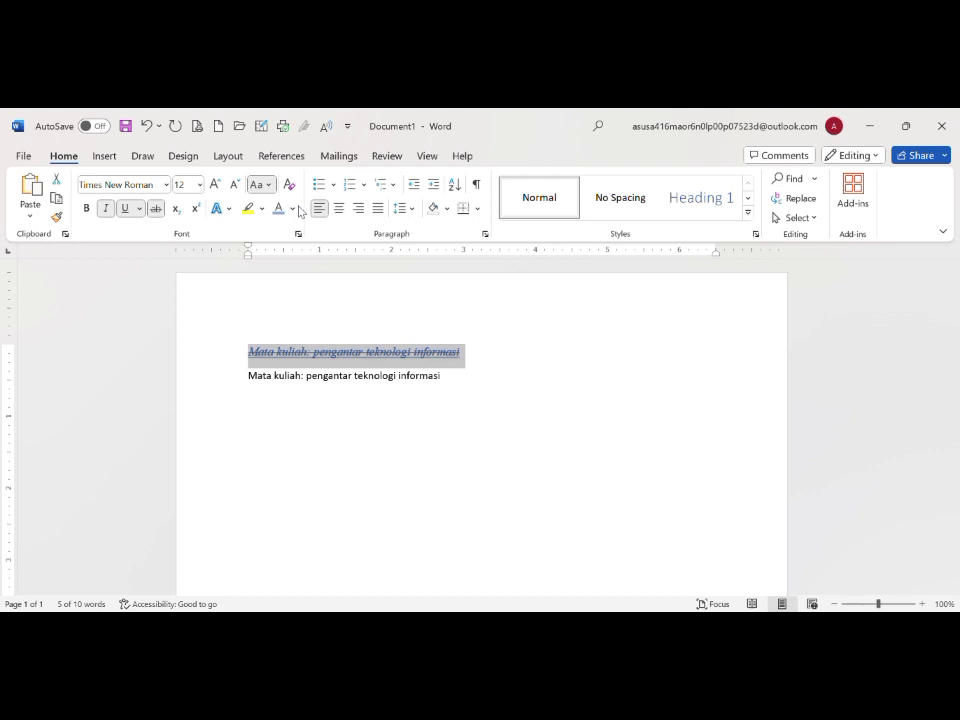
Step: Cycle the second line through lowercase, UPPERCASE and tOGGLE cASE, finishing with Capitalize Each Word
double_click(264, 386)
drag(249, 382, 454, 379)
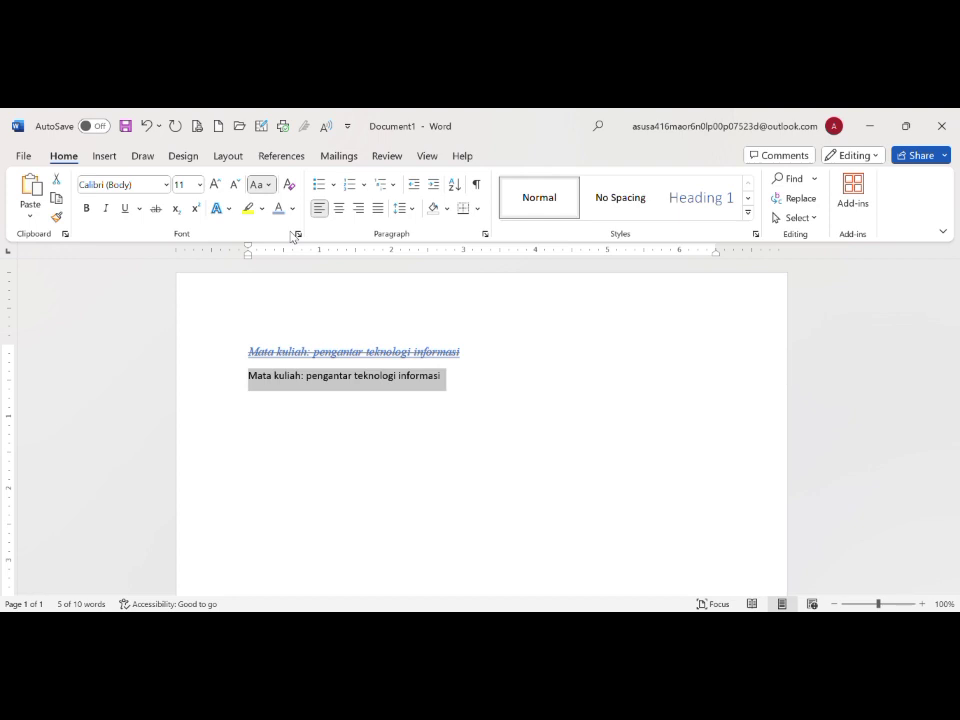
key(shift+F3)
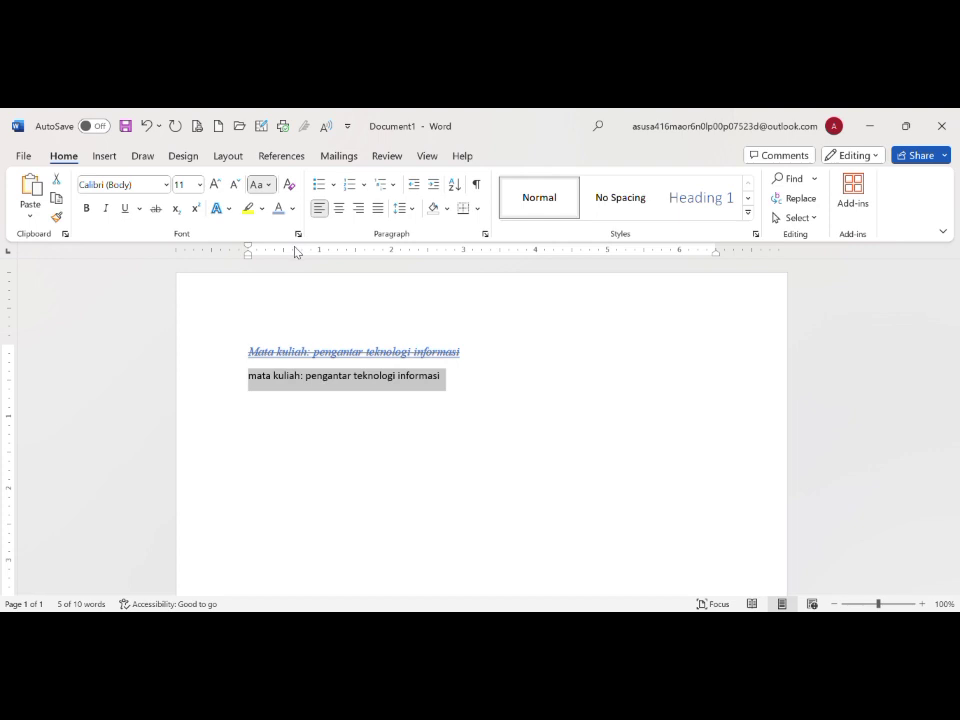
key(shift+F3)
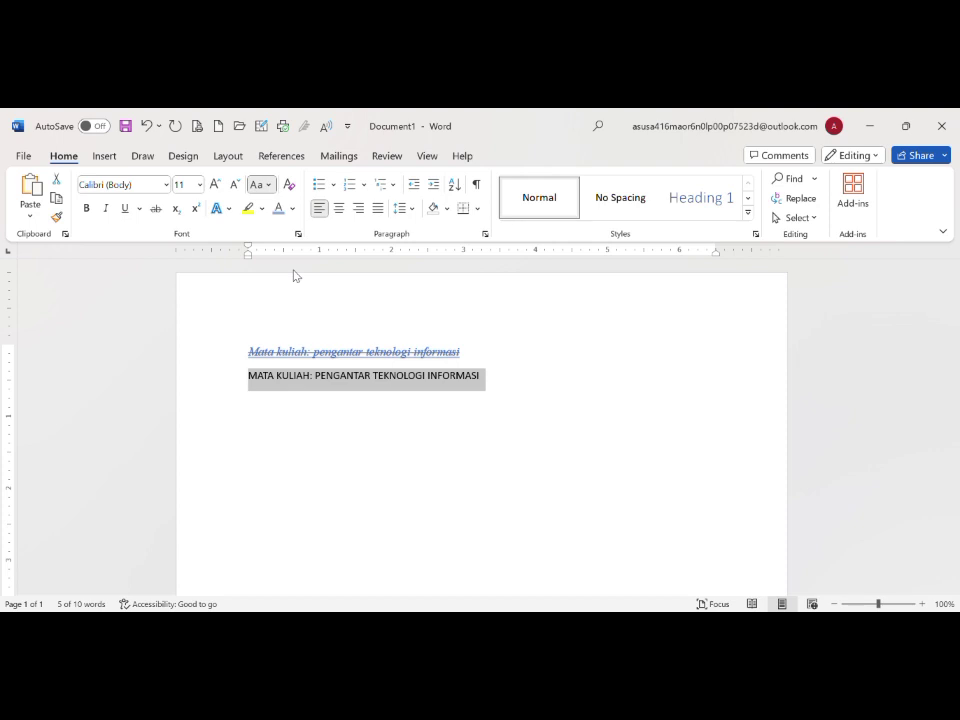
key(shift+F3)
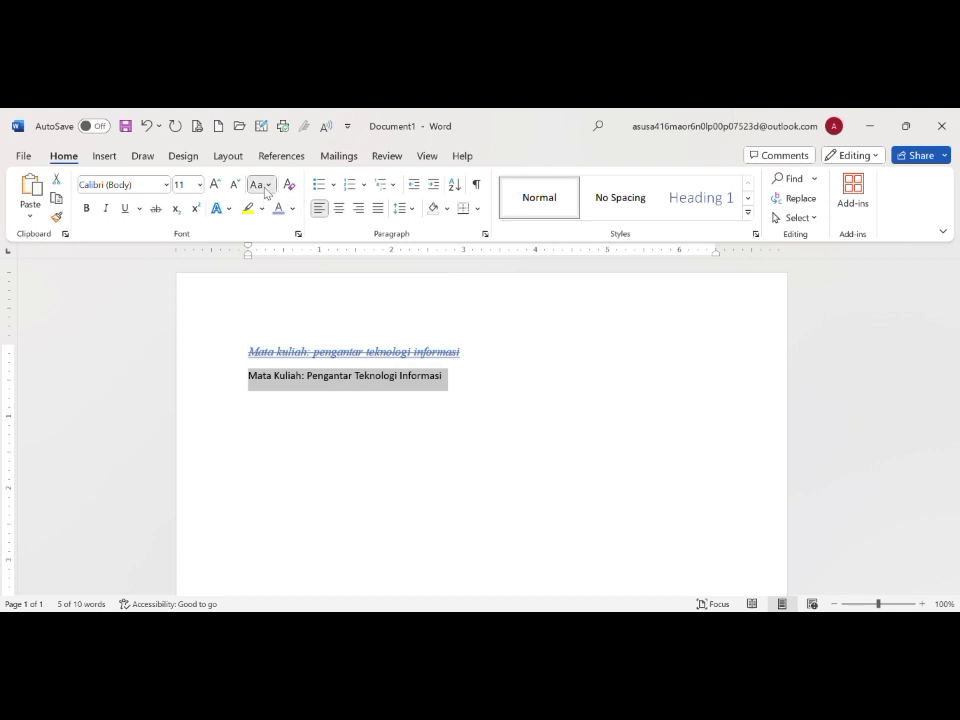
click(310, 299)
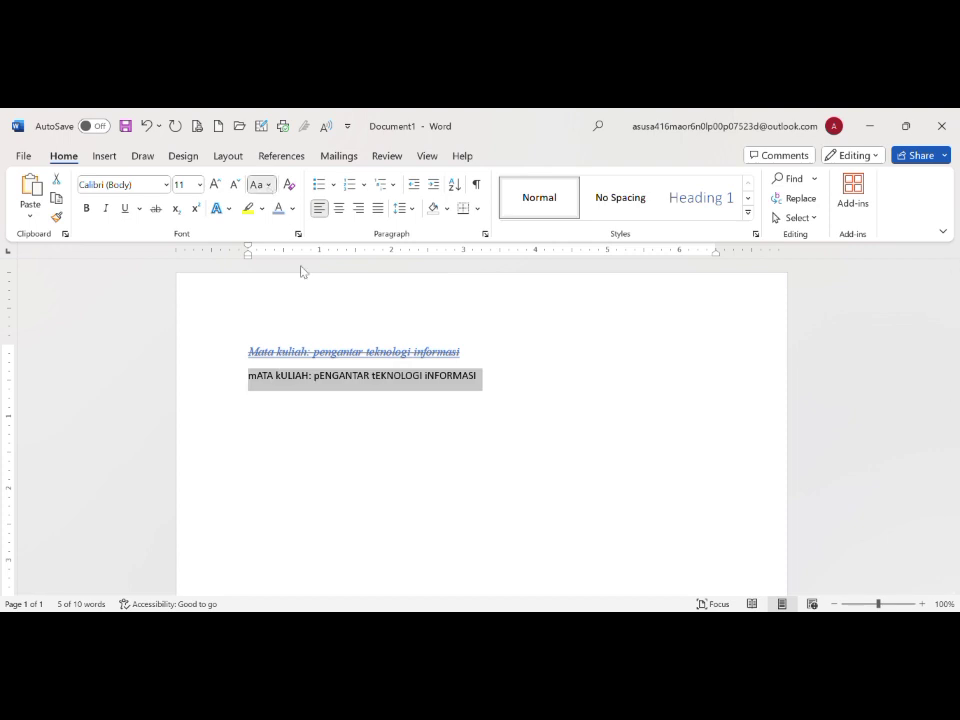
key(shift+F3)
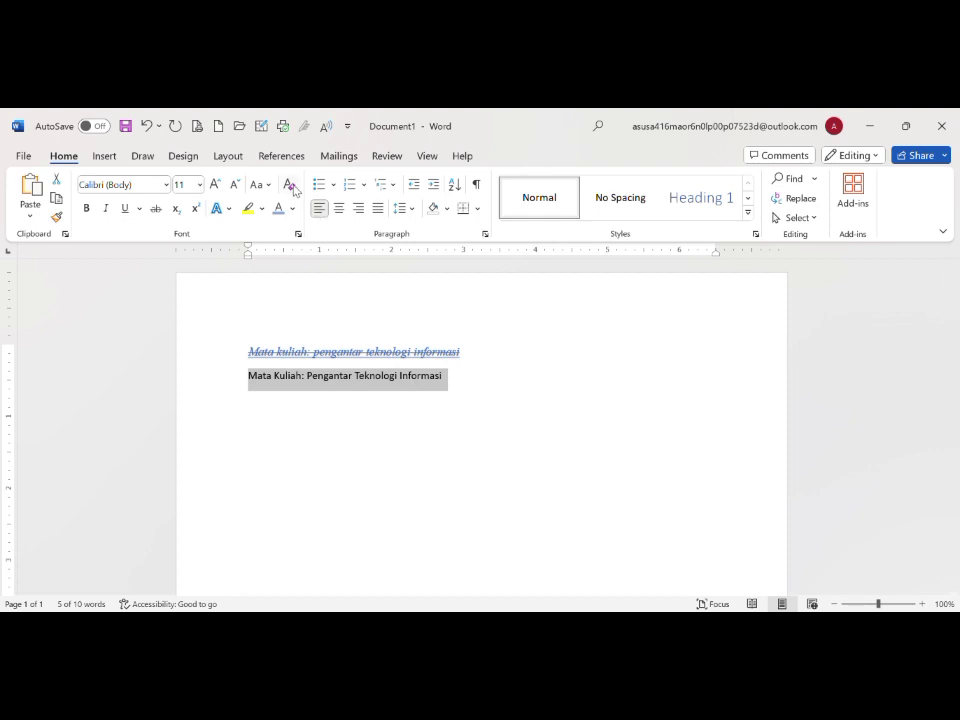
Step: Clear all formatting from the first line of text
click(265, 358)
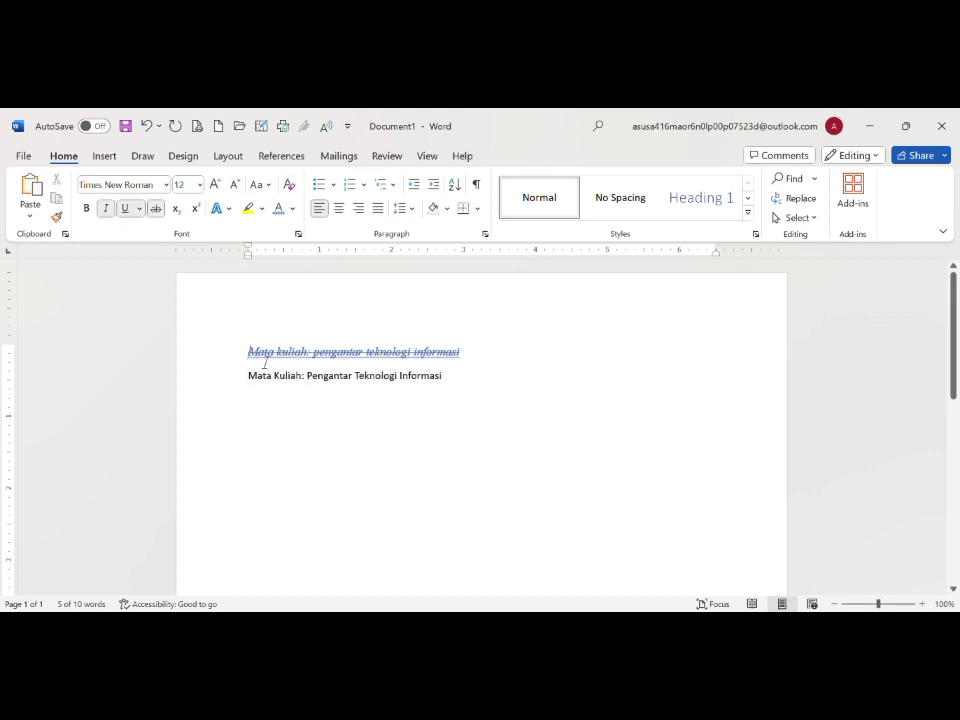
drag(265, 361, 490, 354)
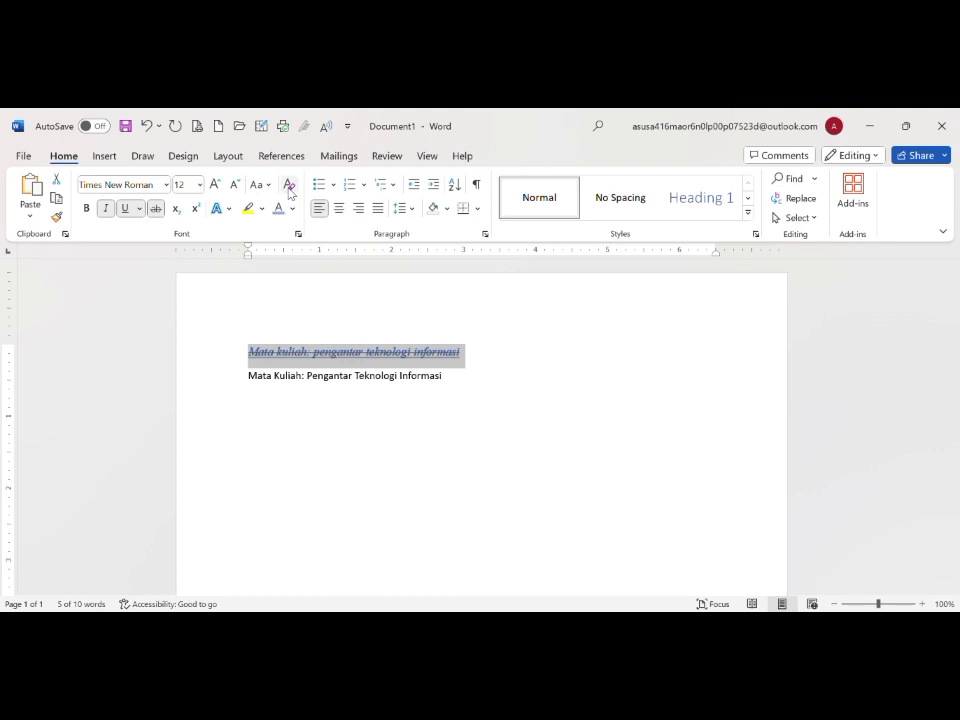
click(289, 186)
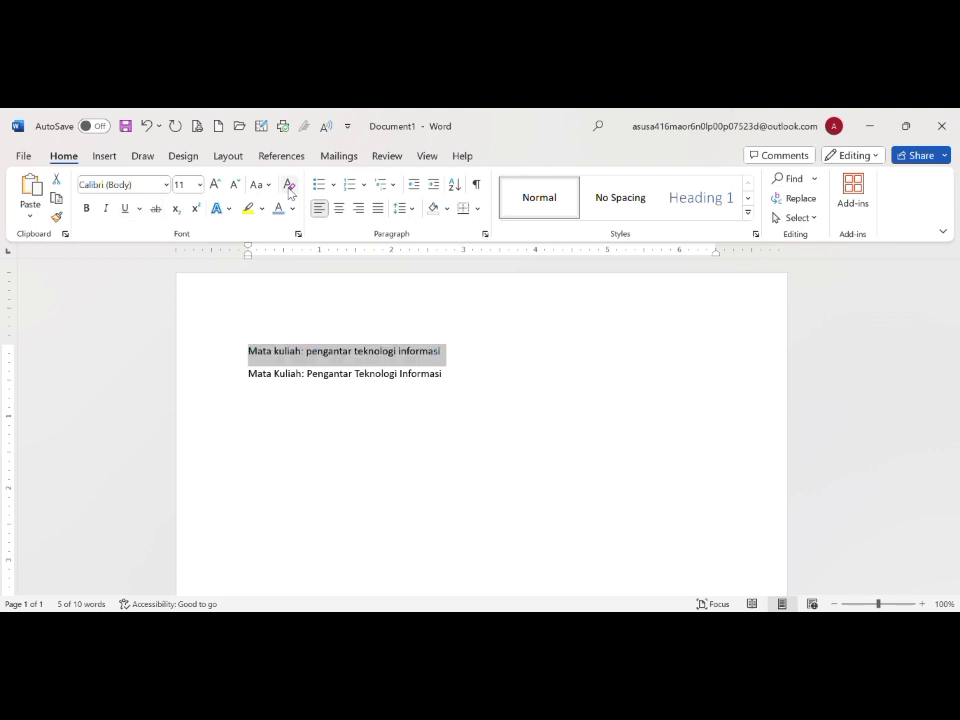
click(467, 360)
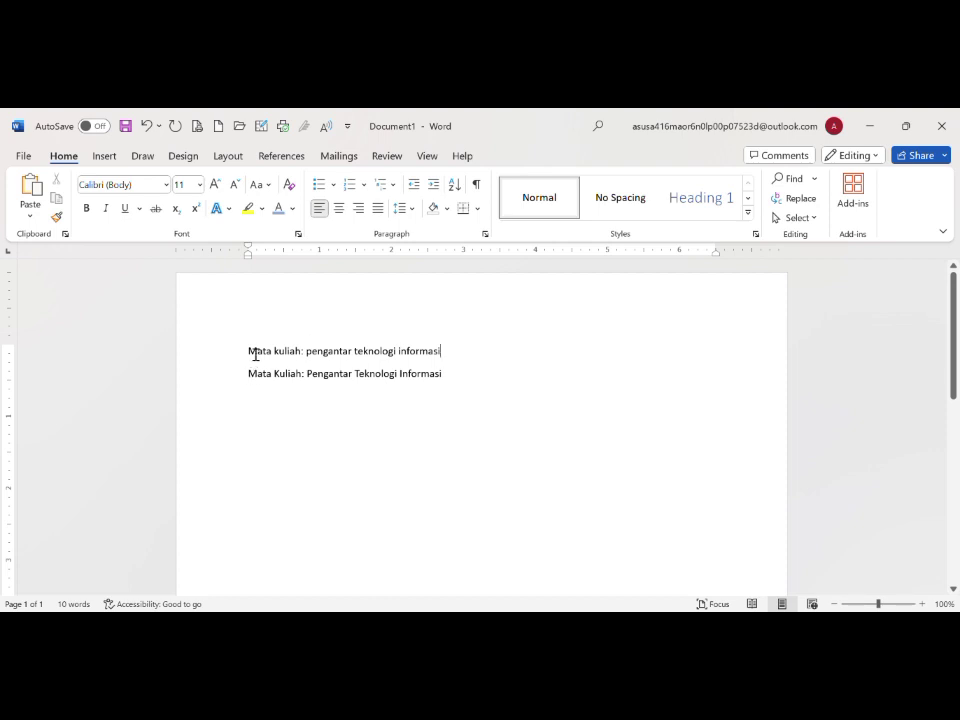
Step: Increase the first line's font size to 14 in steps and reduce it back to 11
drag(258, 354, 441, 341)
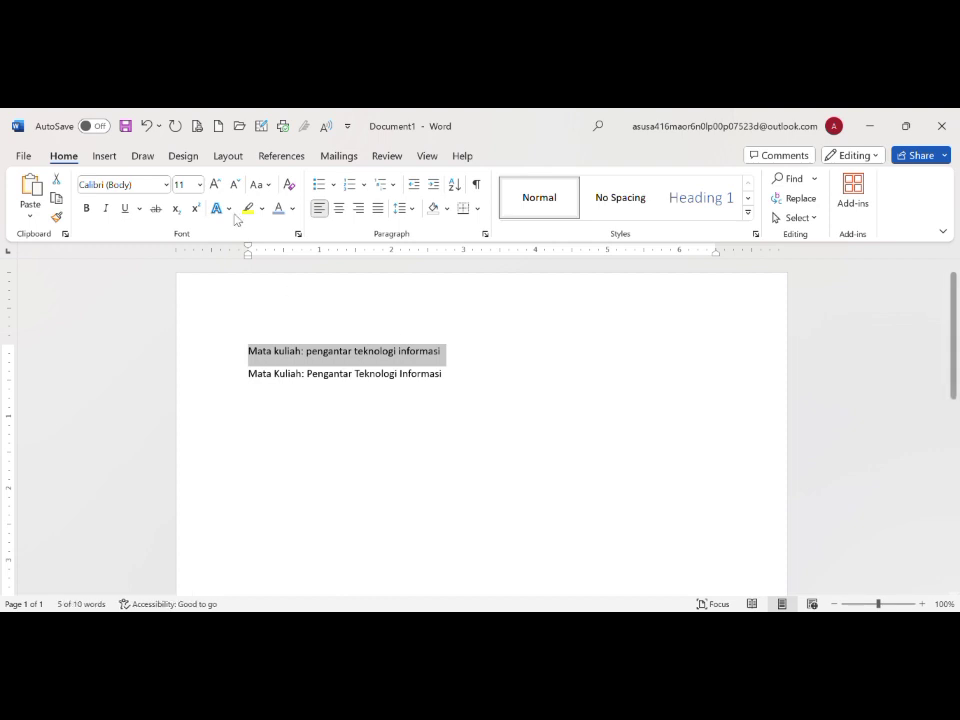
click(216, 186)
click(216, 186)
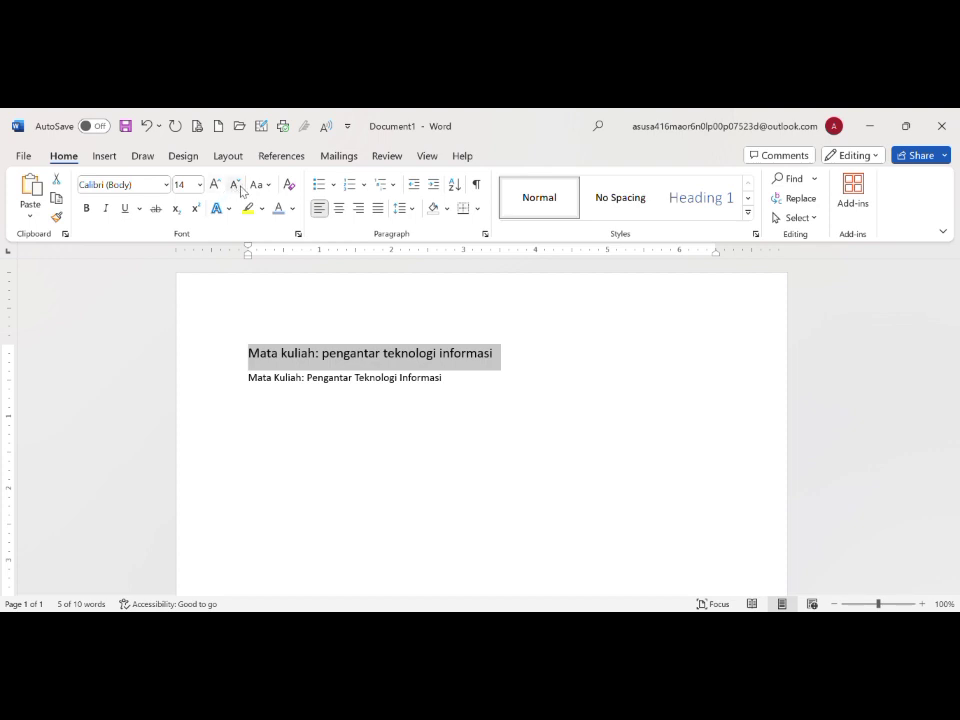
click(237, 186)
click(237, 186)
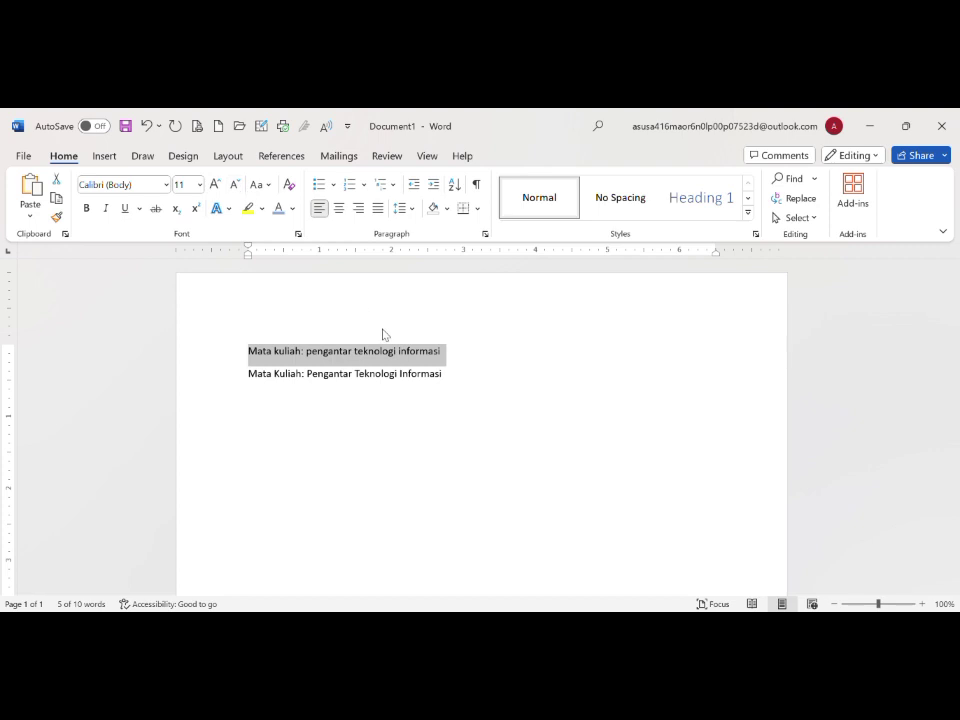
click(491, 399)
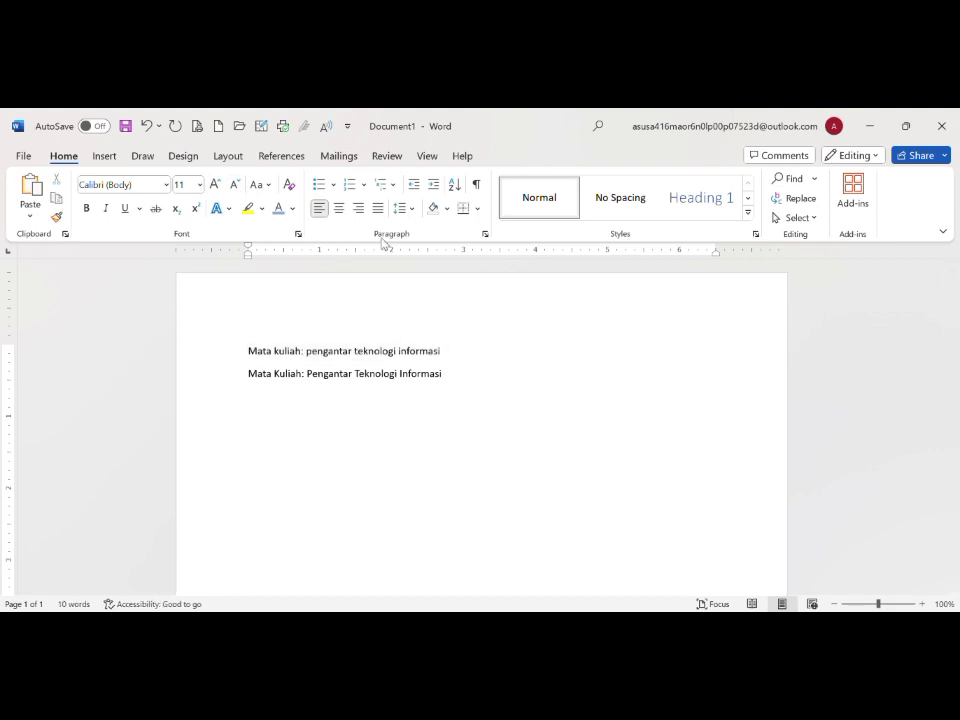
Step: Try bullets and an A. numbered list on the empty line below the text, and remove the list formatting again
click(320, 184)
click(320, 184)
click(364, 187)
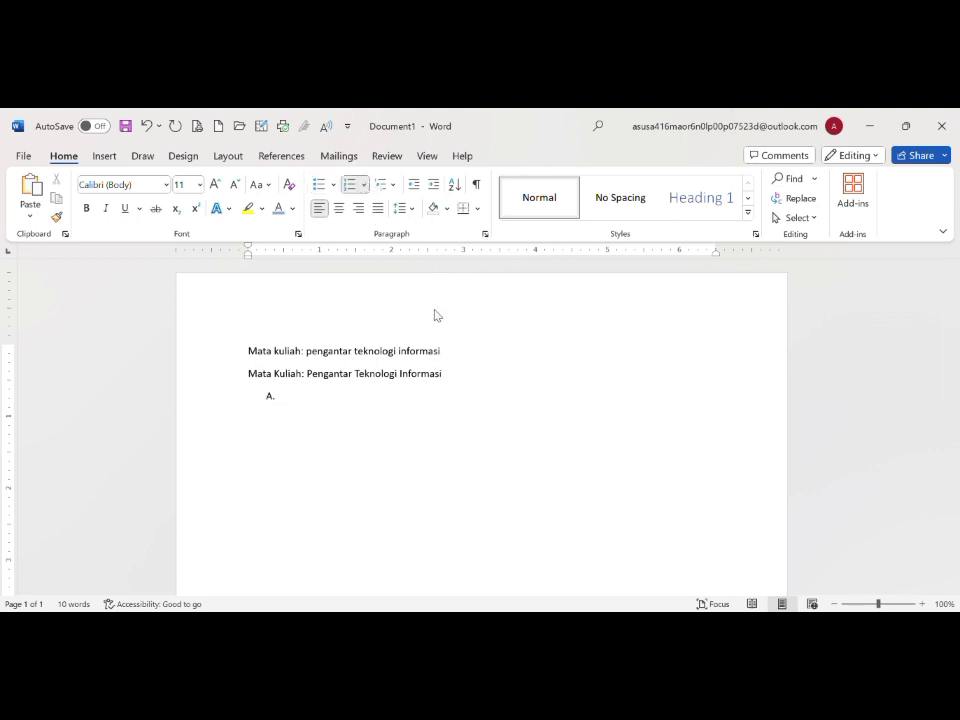
click(355, 184)
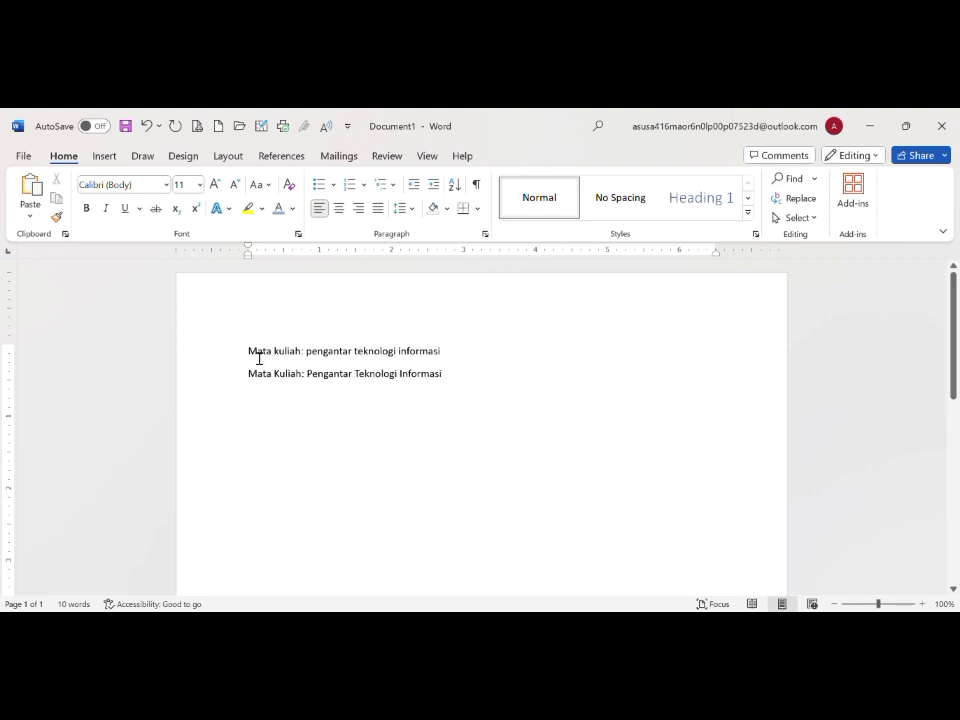
Step: Try centre and right alignment on the first line, finishing with justified alignment
drag(276, 358, 422, 358)
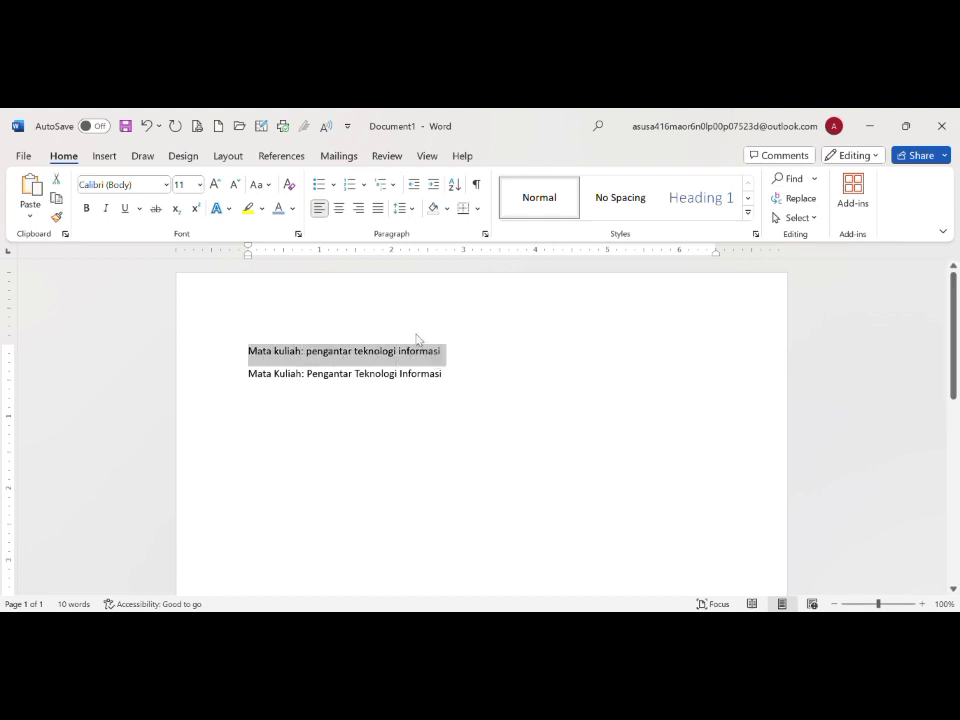
click(338, 211)
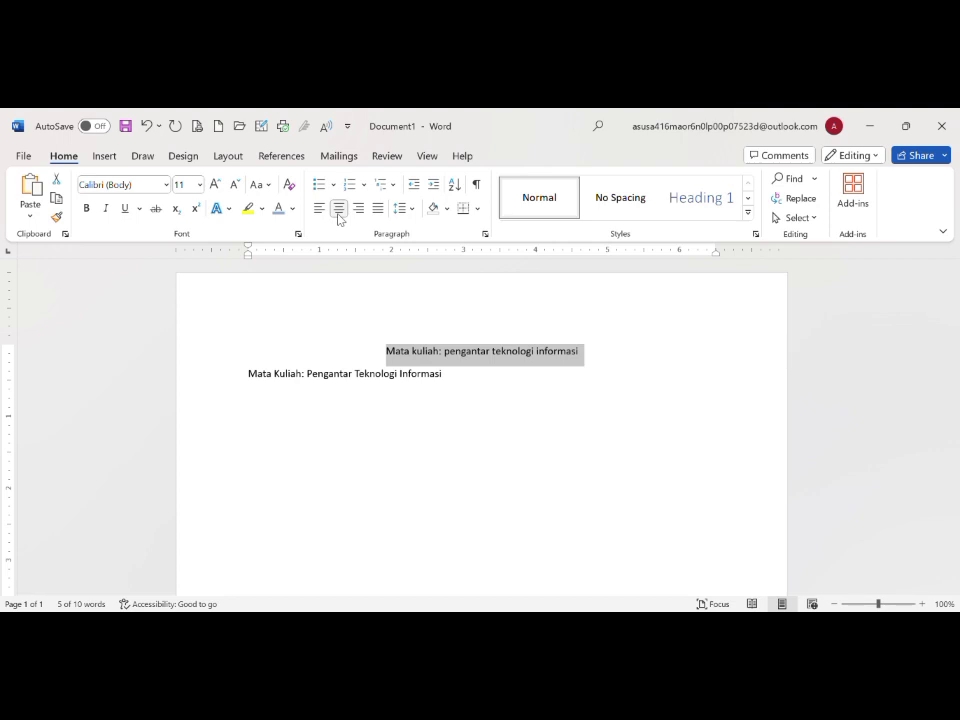
click(359, 209)
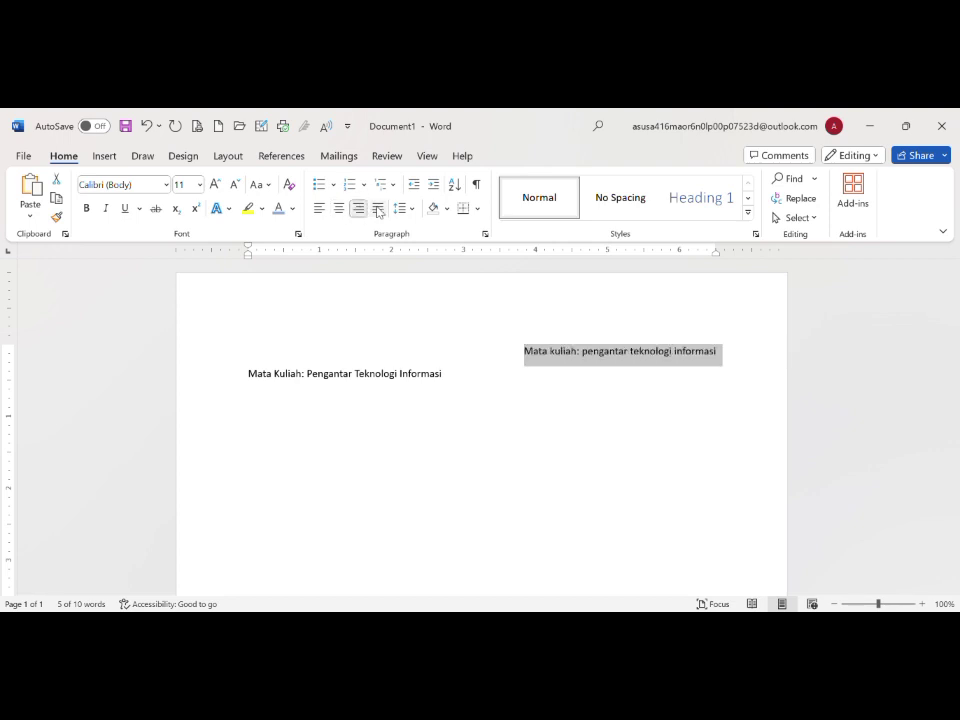
click(378, 209)
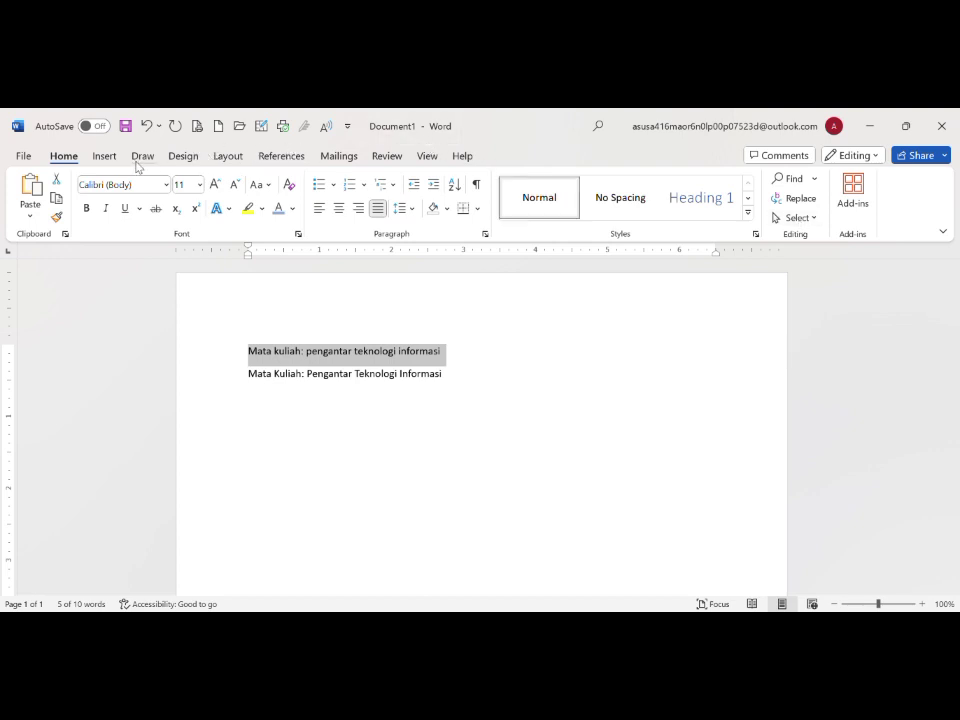
Step: Insert a page break at the end of the document and review both pages
click(105, 156)
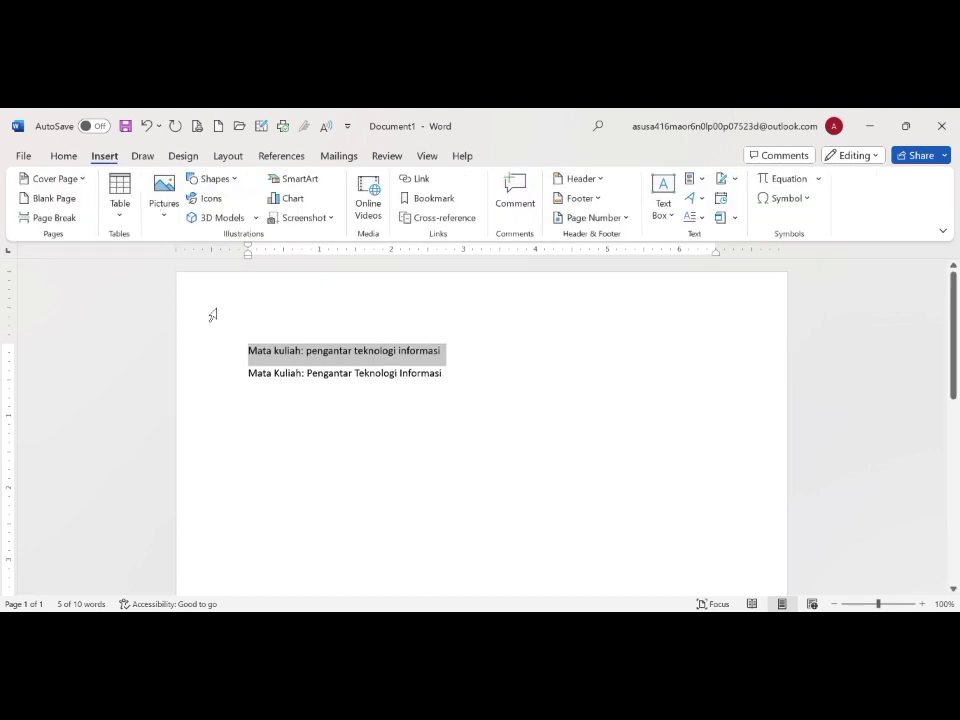
key(ctrl+End)
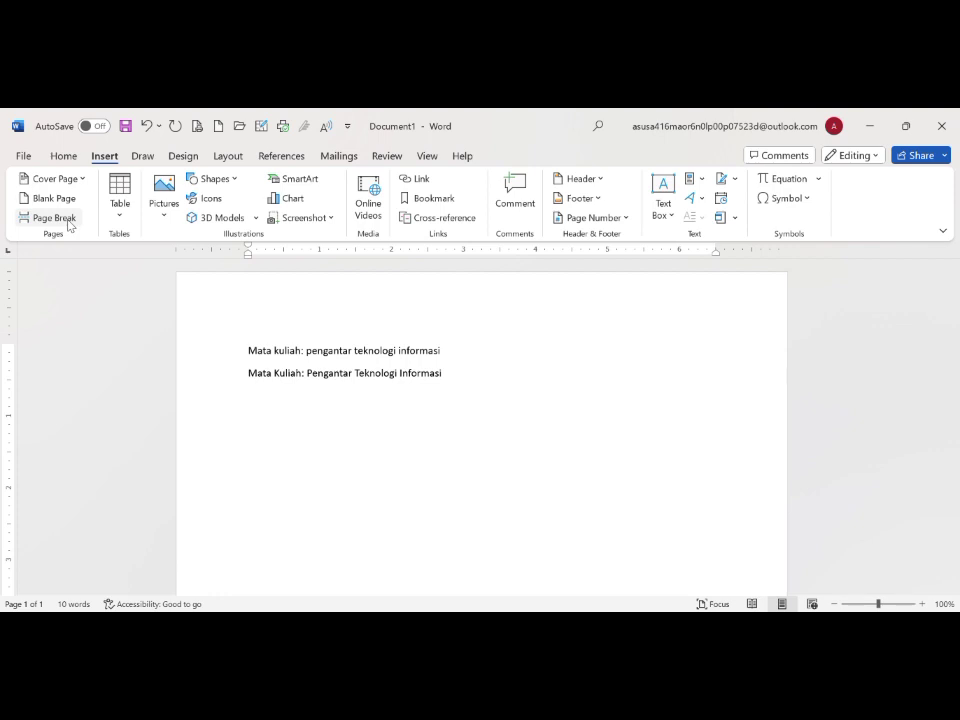
click(70, 221)
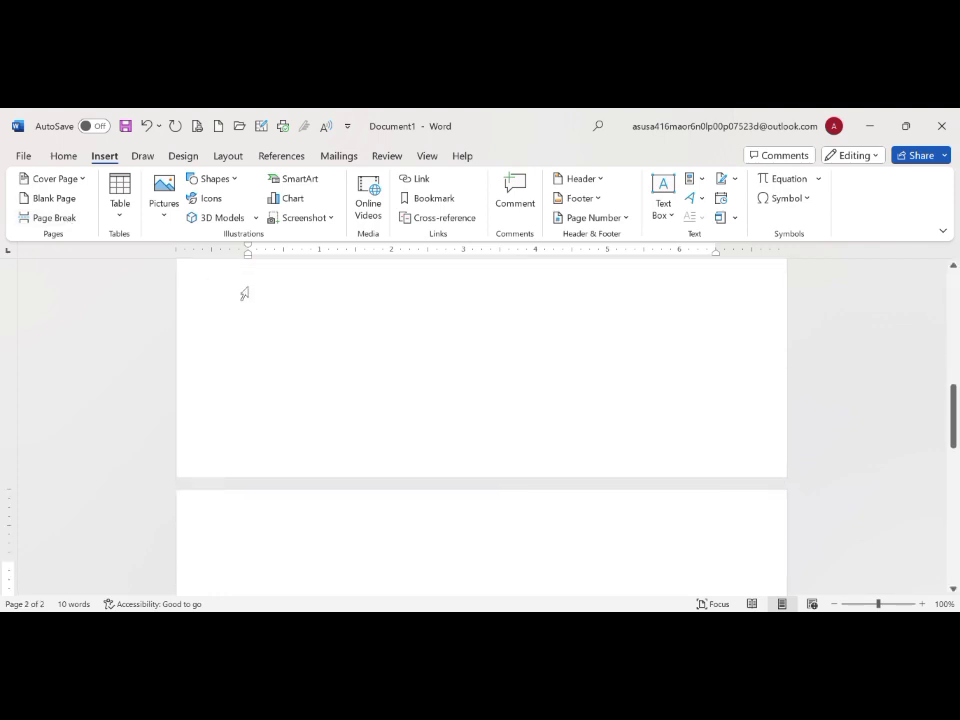
scroll(366, 424, down, 5)
scroll(366, 424, up, 5)
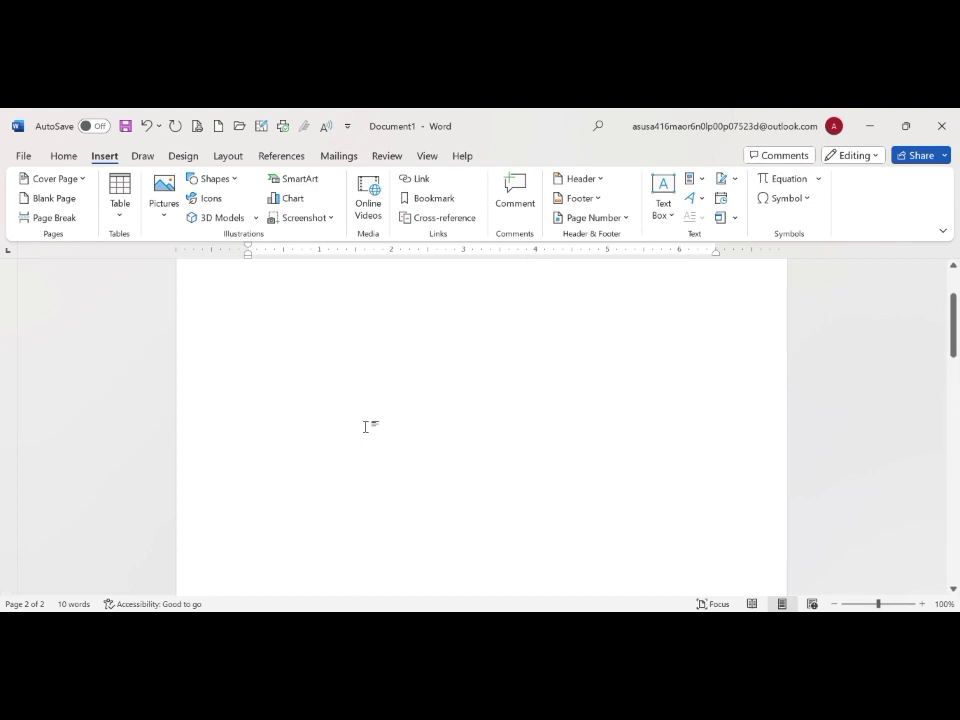
scroll(366, 426, up, 3)
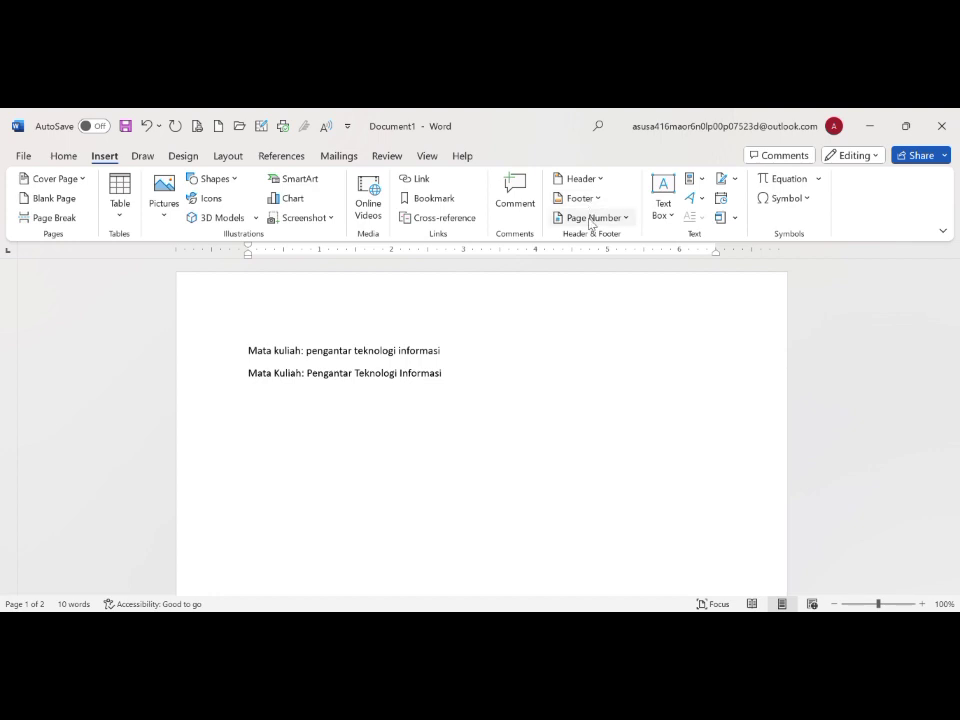
click(591, 220)
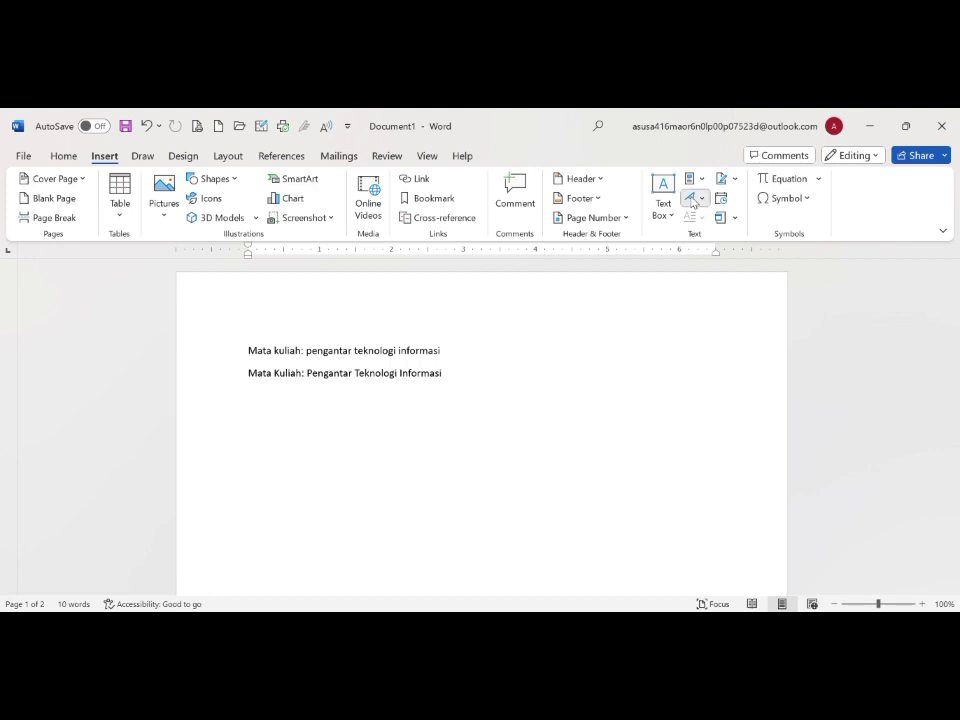
Step: Insert a blue WordArt object with the placeholder text "Your text here" on the second page
click(740, 243)
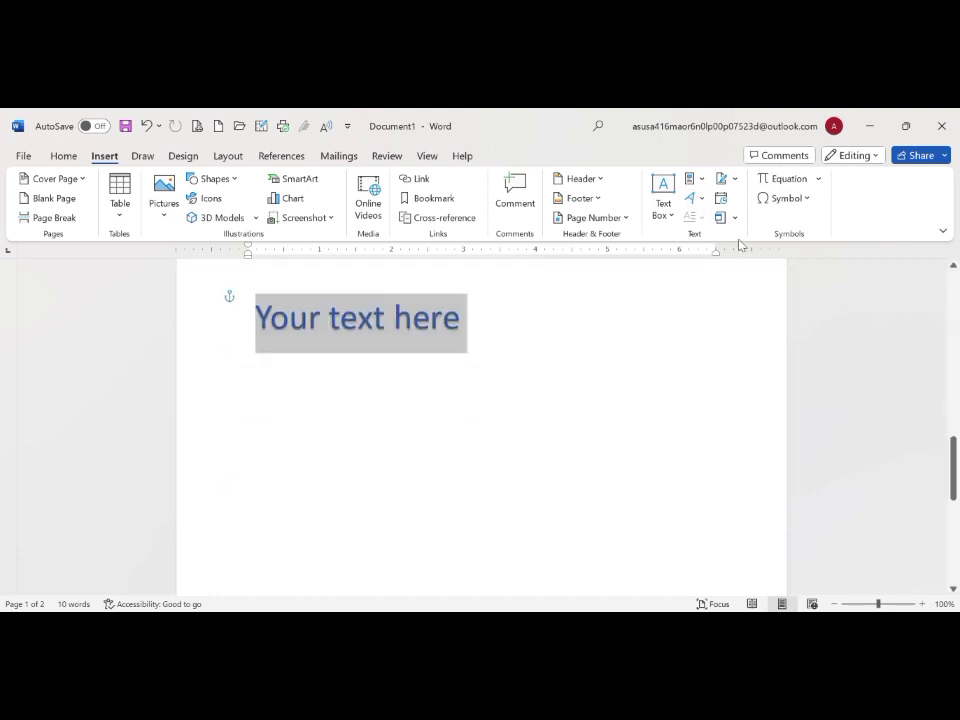
click(543, 374)
key(Return)
key(ctrl+Return)
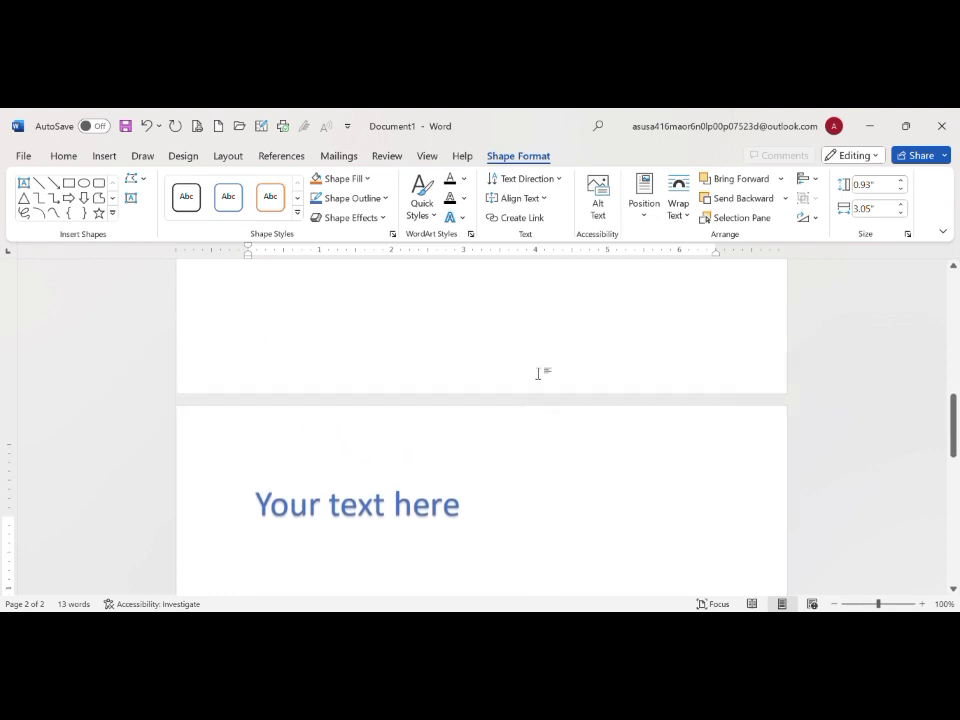
scroll(537, 374, up, 10)
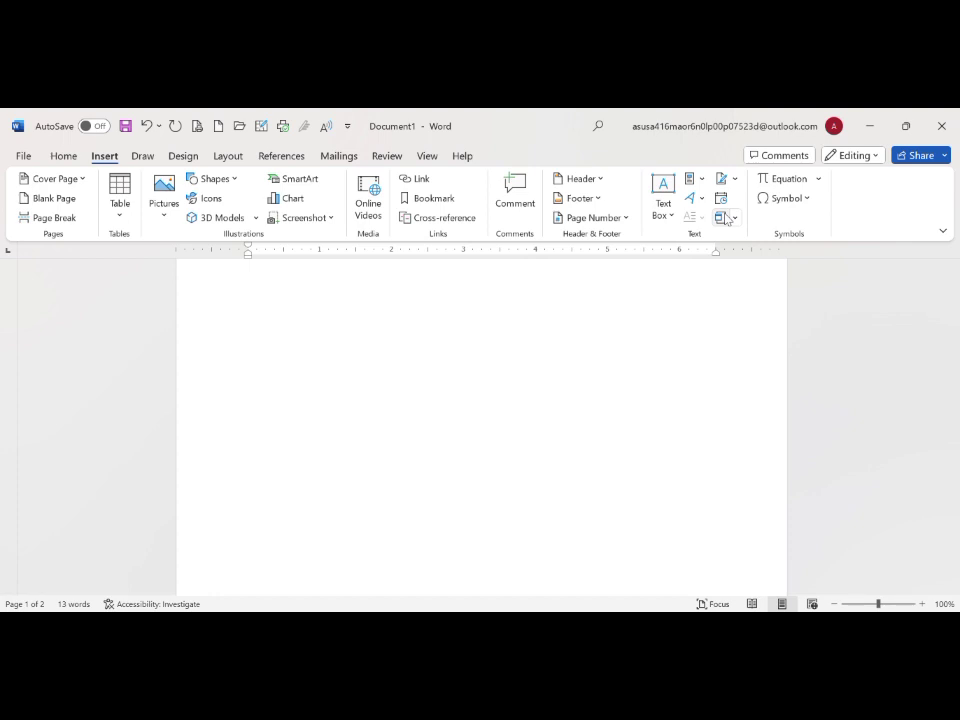
Step: Insert a blank equation placeholder on the second page and return to the insertion tools
click(789, 184)
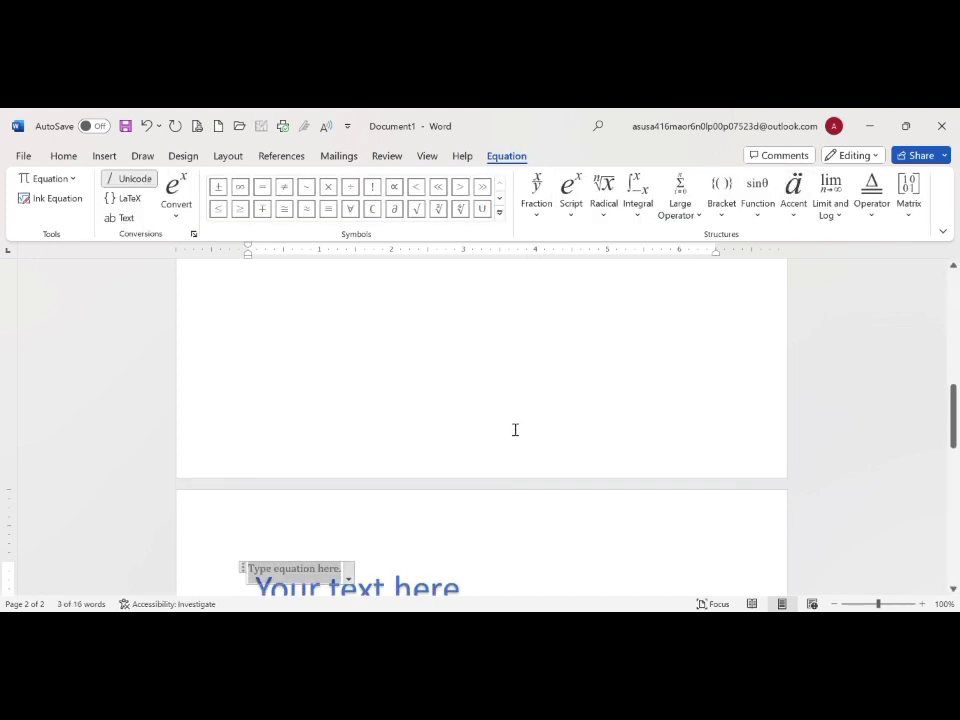
click(104, 156)
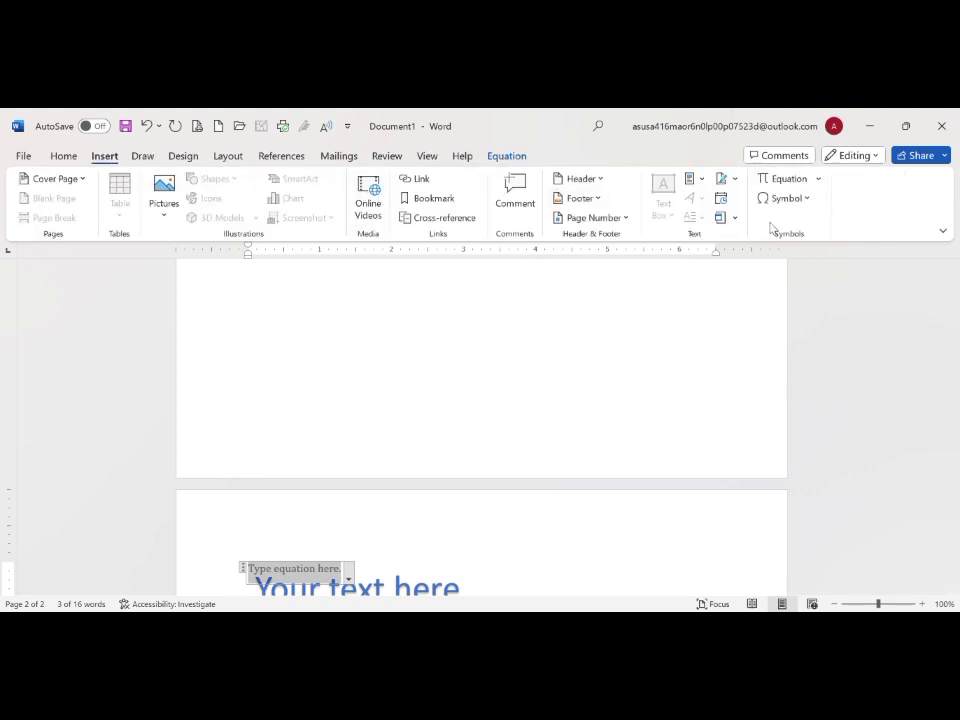
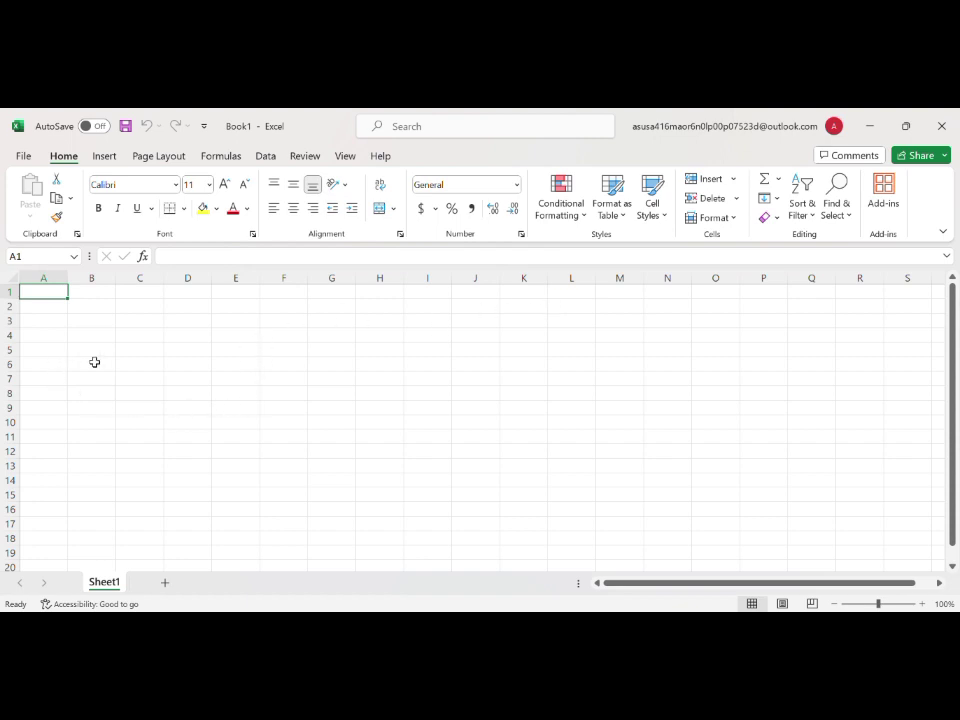
Step: In a blank Excel workbook, enter the headers No., Nama, L/P and Nilai in cells A1 to D1
click(284, 356)
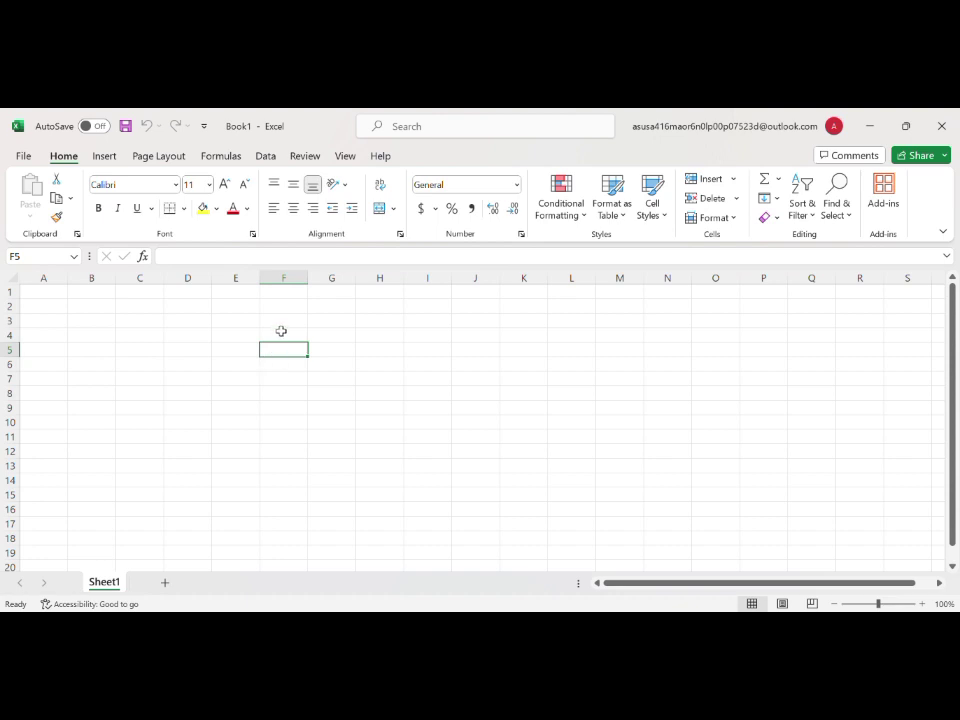
click(55, 296)
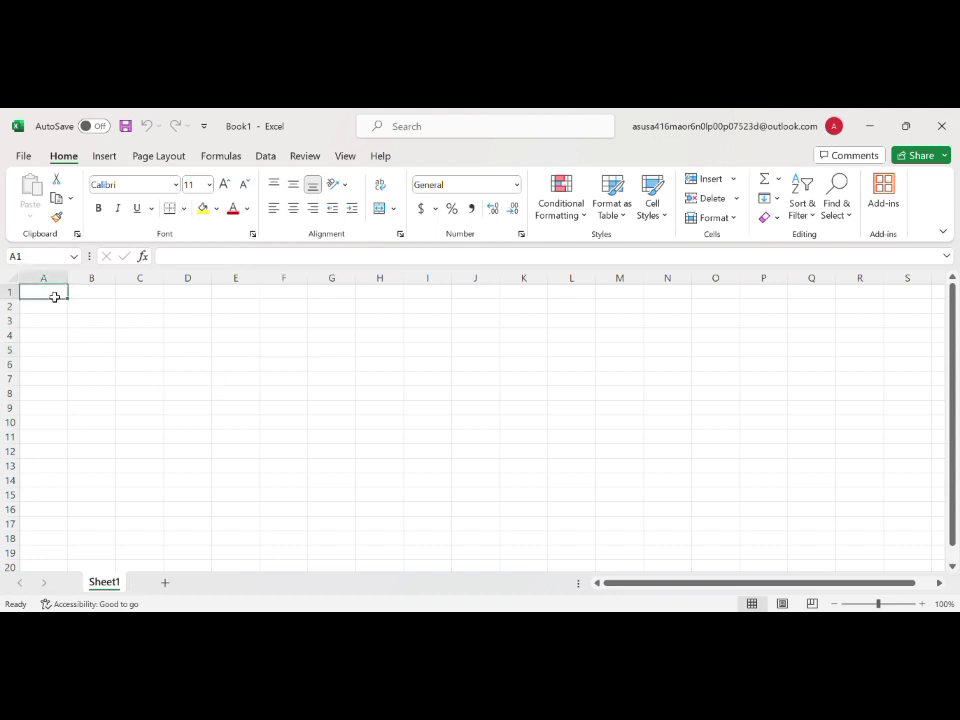
text(N)
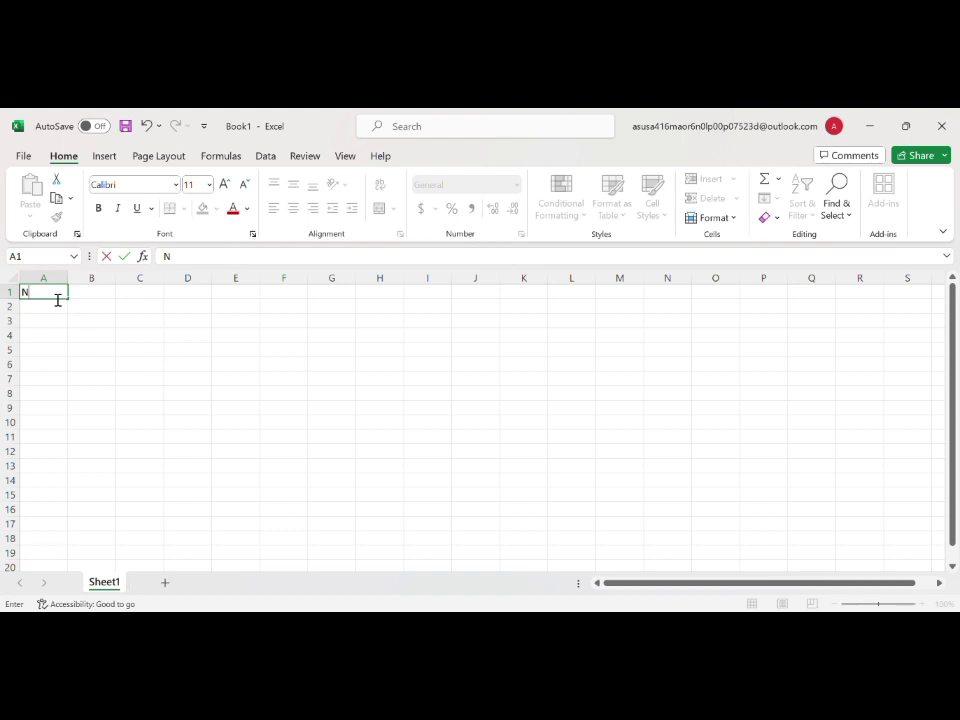
text(o.)
click(88, 296)
text(Nama)
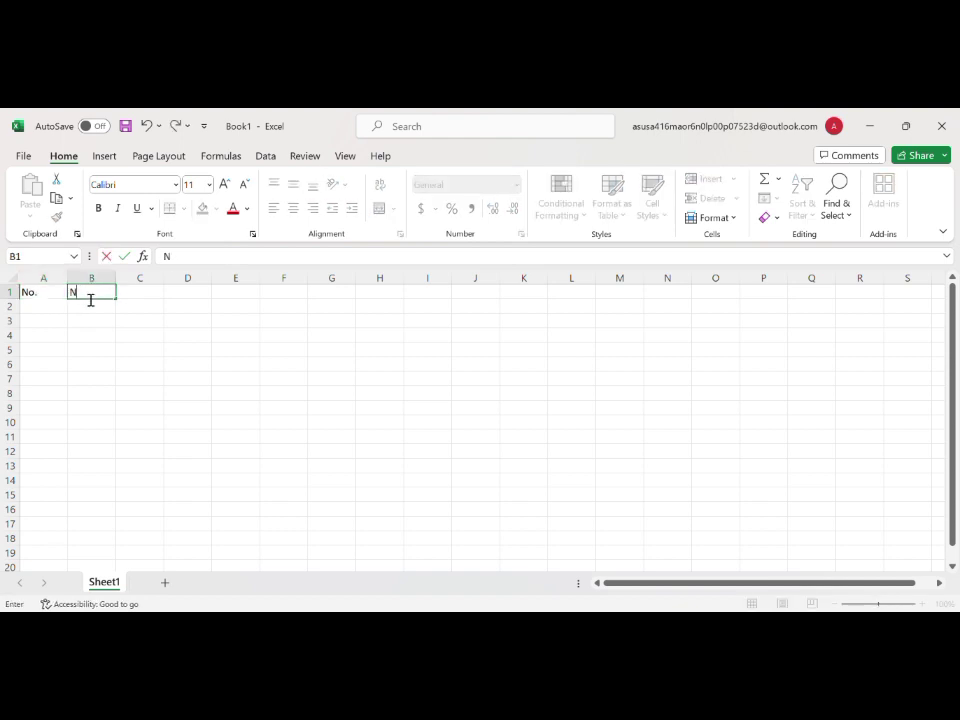
click(151, 297)
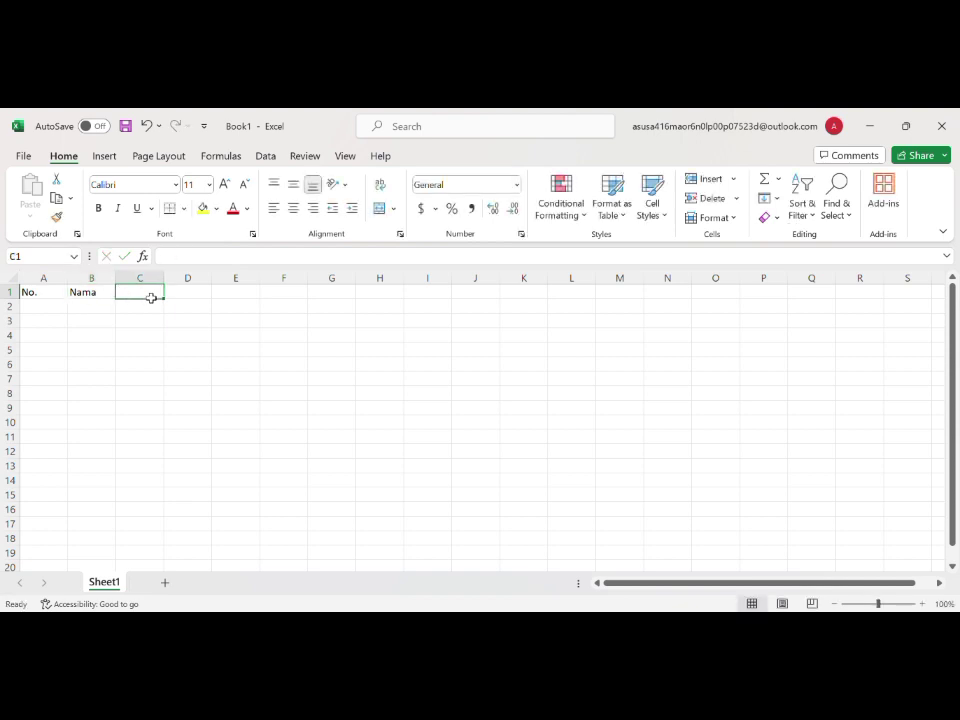
text(L)
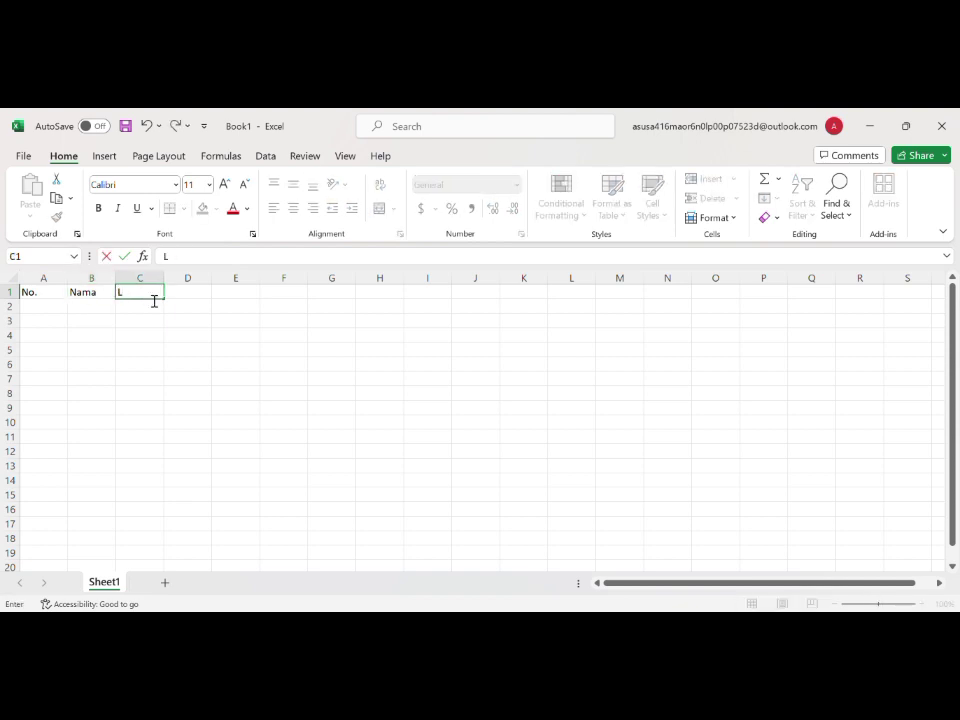
text(/P)
click(188, 299)
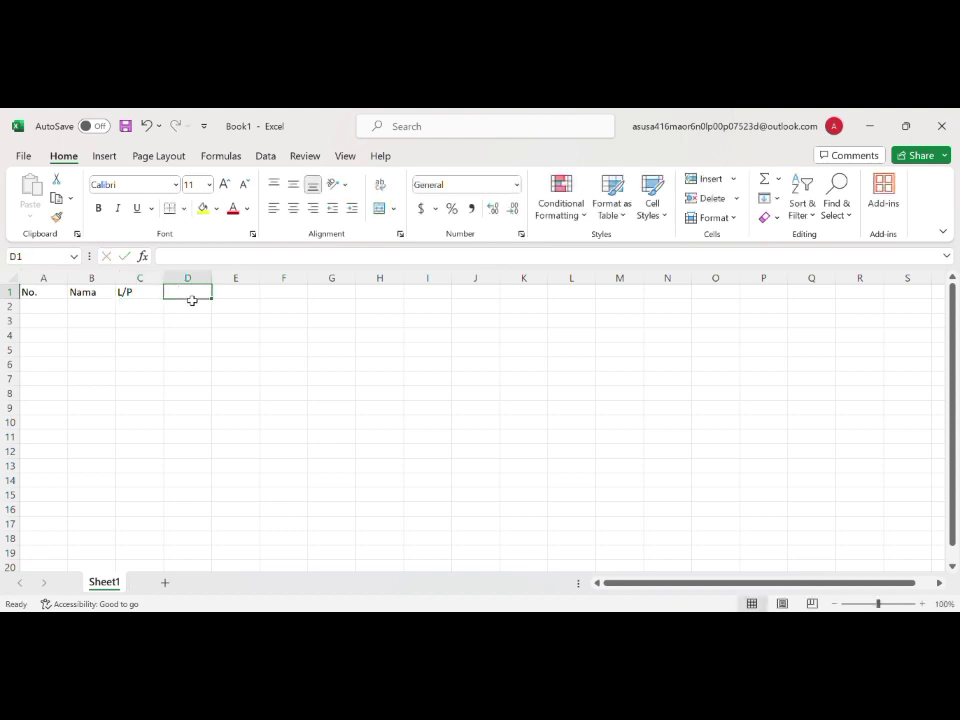
text(Nilai)
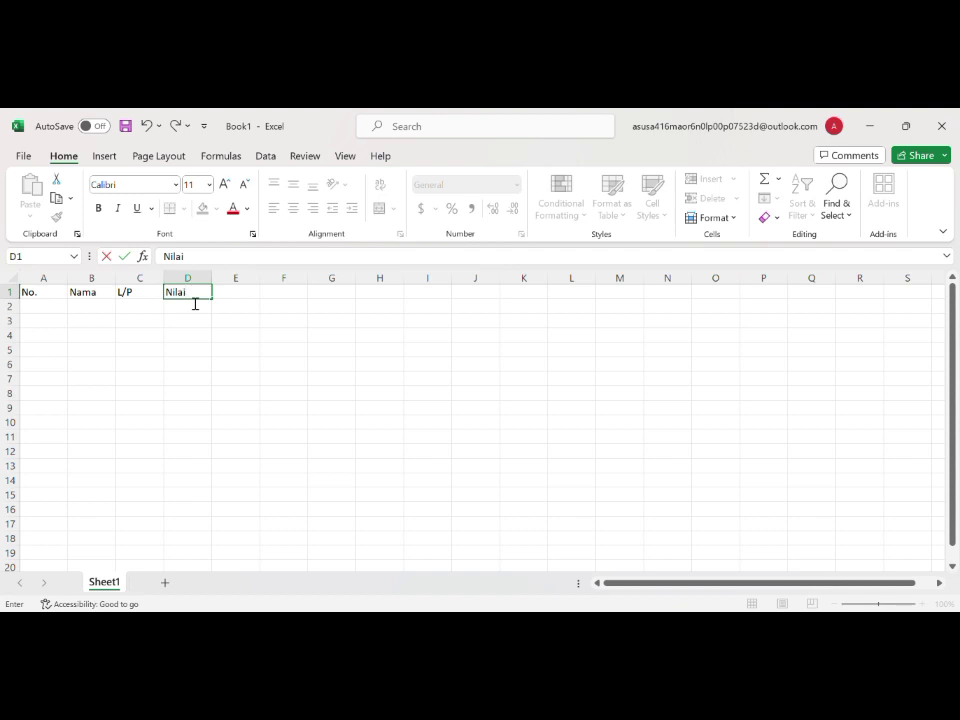
click(192, 315)
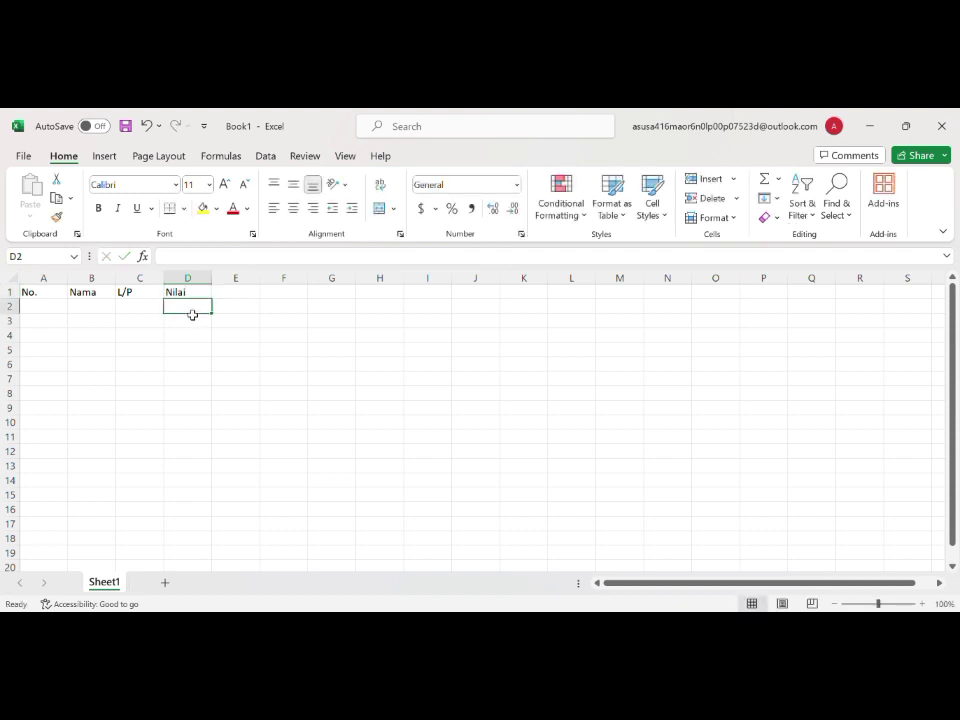
Step: Enter "Pengantar Teknologi Informasi" in D2 and widen column D to fit the text
text(Pe)
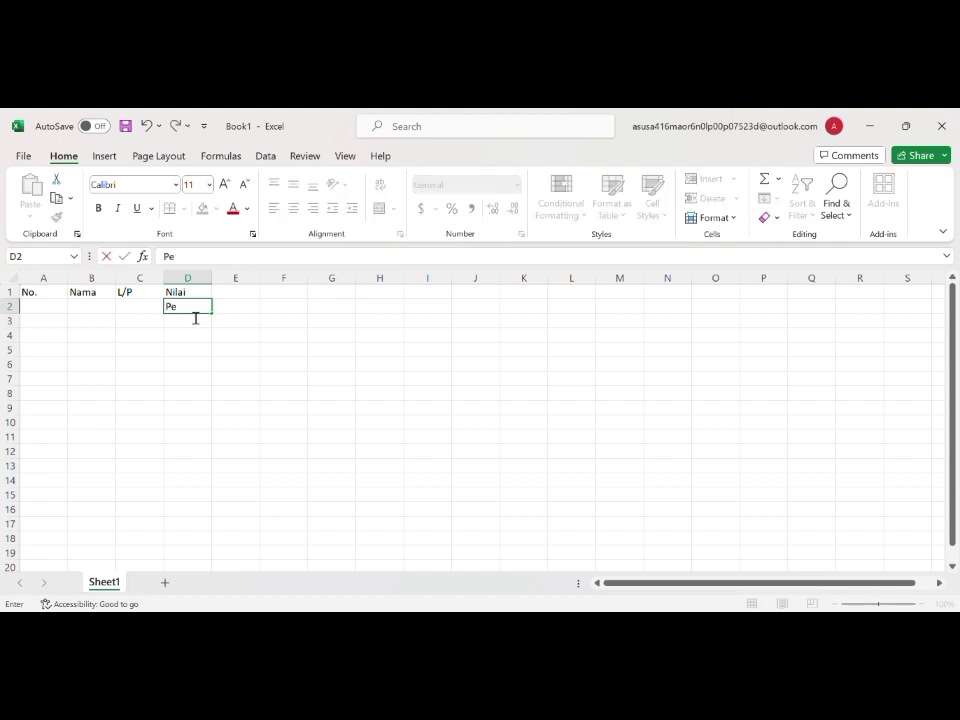
text(ngantar Teknologi)
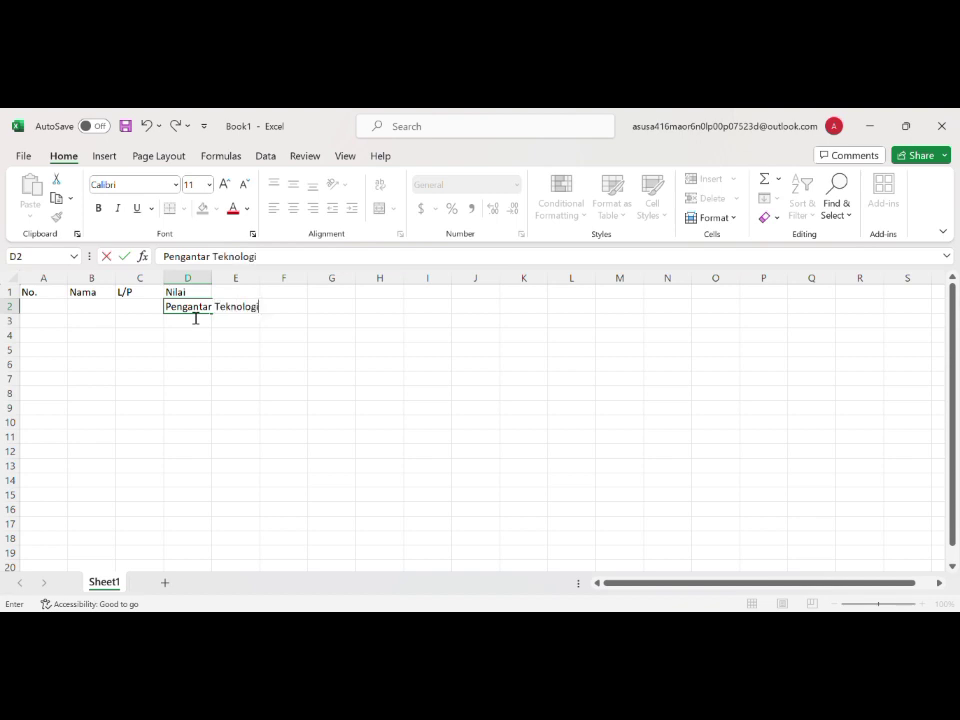
text( Informasi)
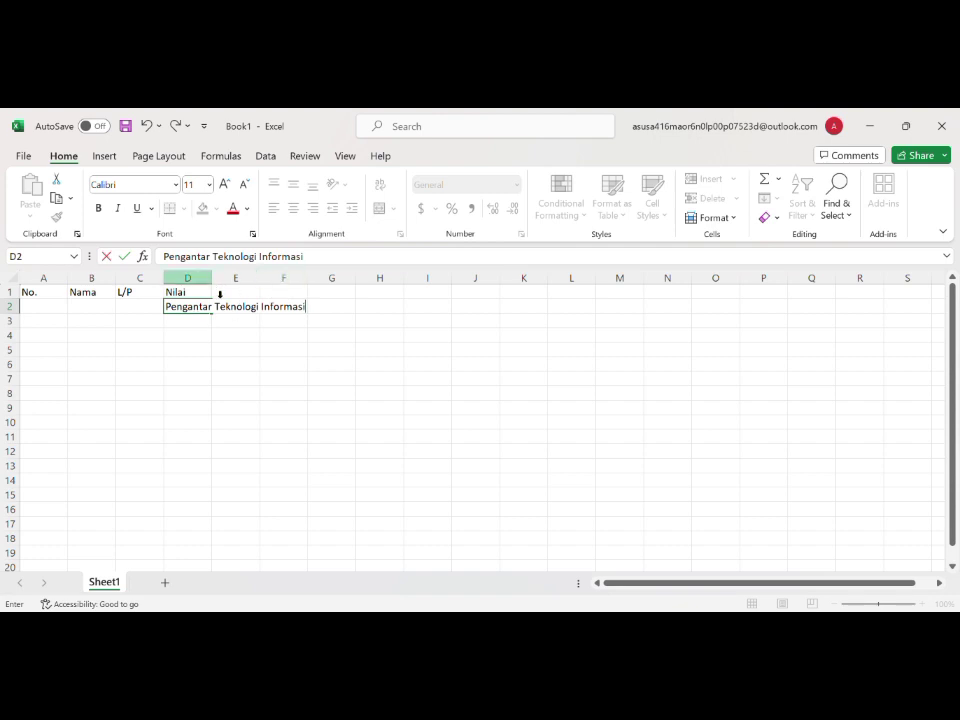
click(207, 292)
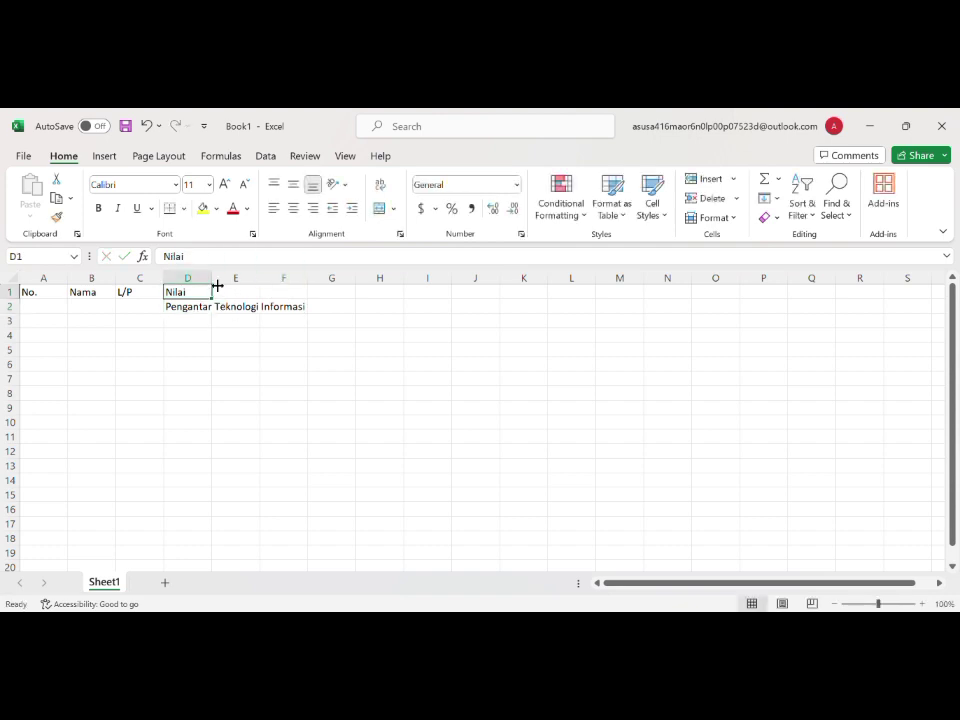
drag(217, 286, 318, 292)
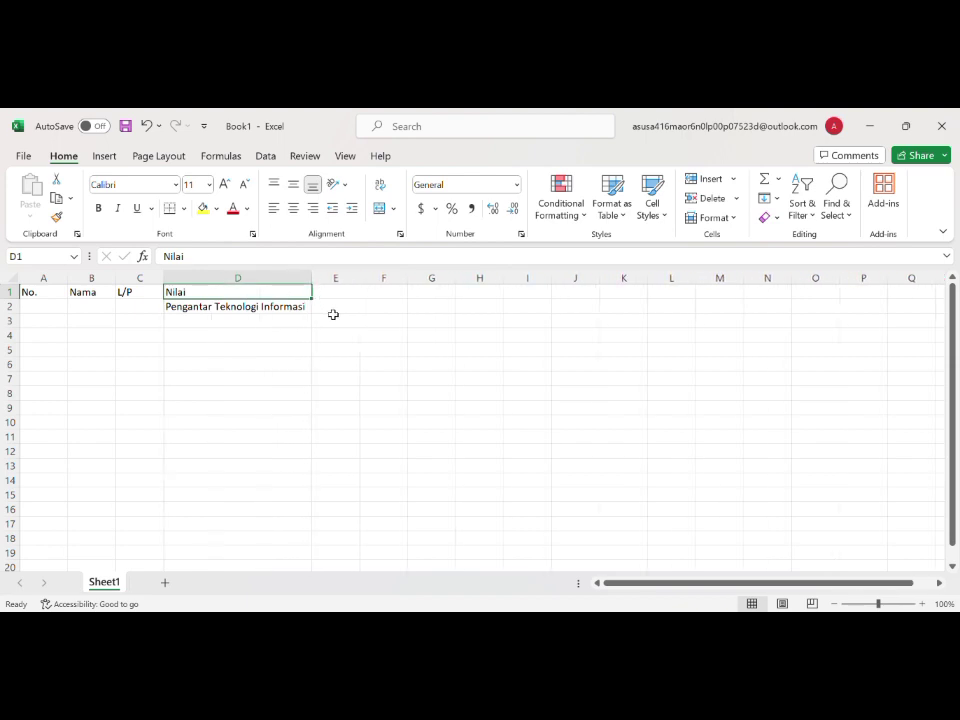
Step: Enter the second subject heading "Filsafat Kesehatan" in E2
click(333, 313)
text(Fil)
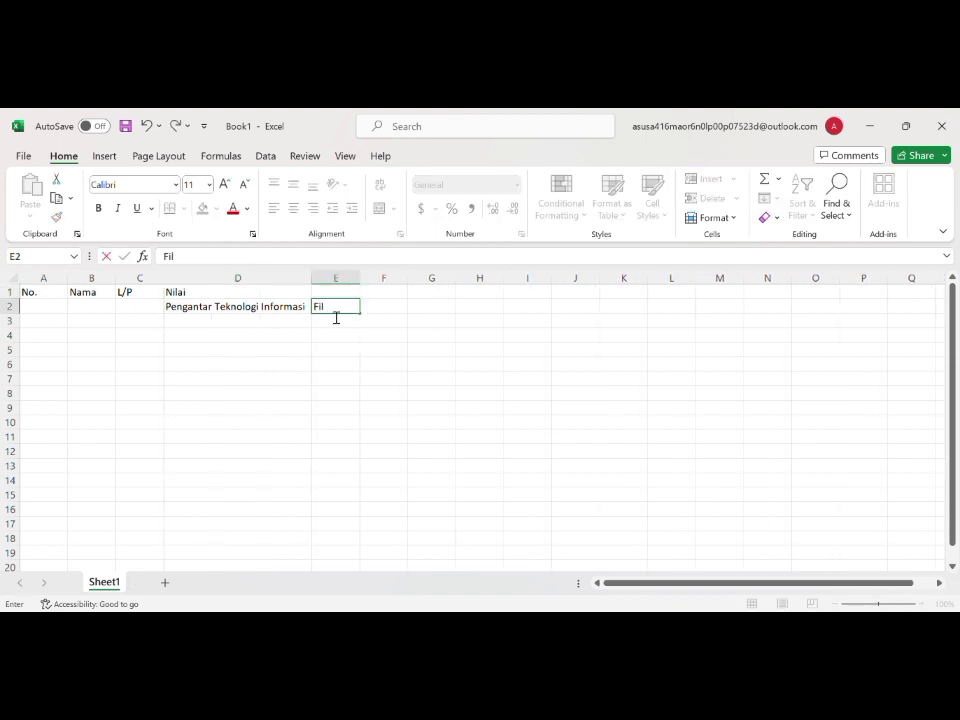
text(safat Kesehatan)
Step: Widen column E to fit its heading, then narrow columns A and C and widen column B
click(365, 290)
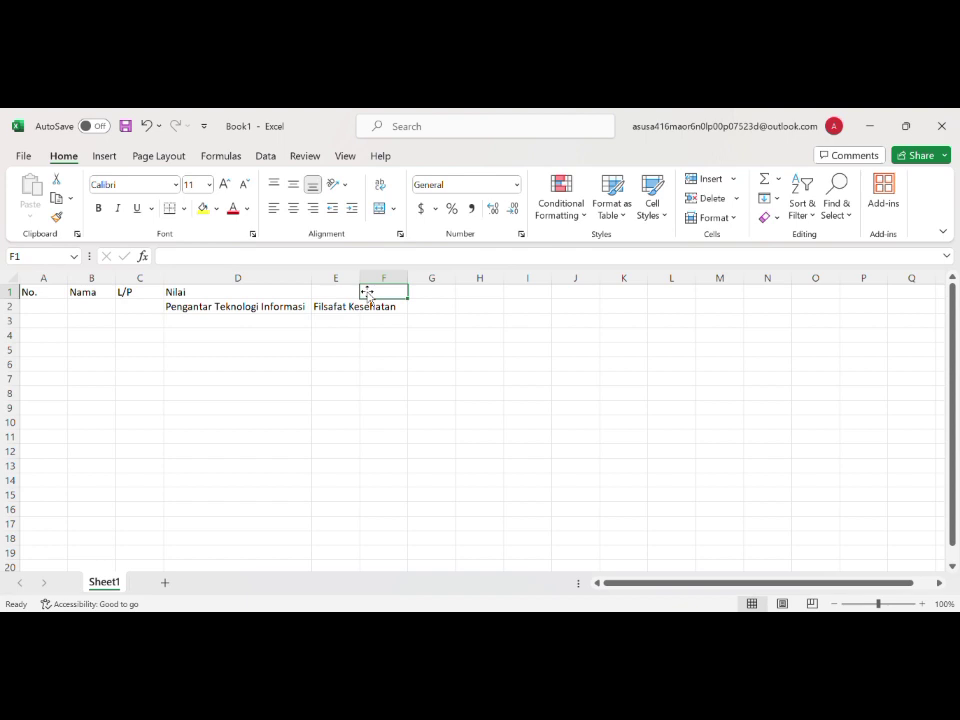
drag(366, 287, 408, 288)
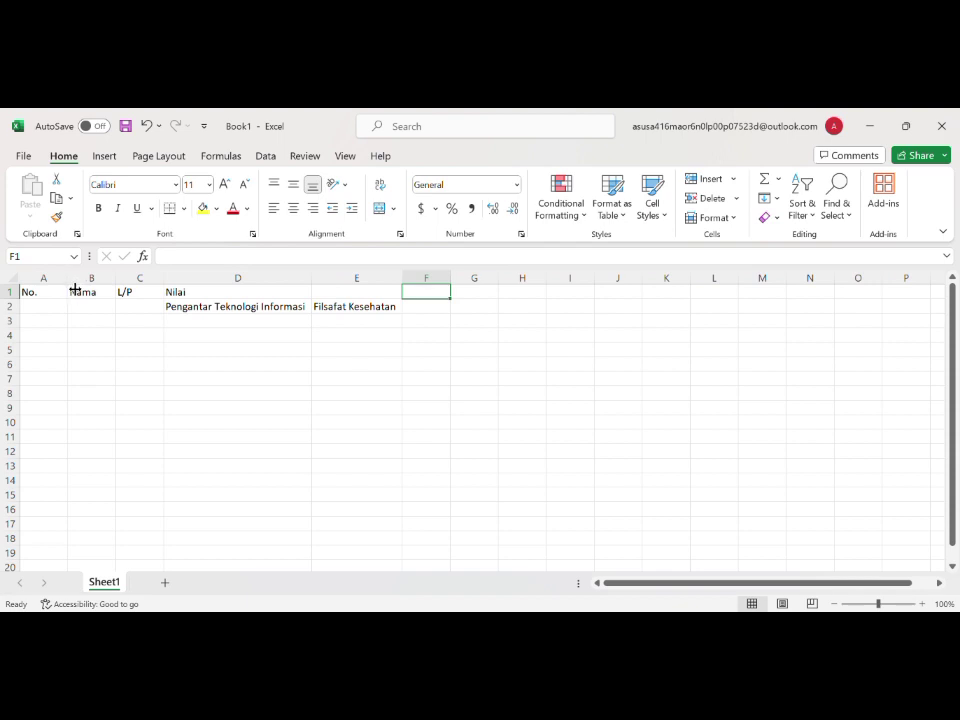
drag(75, 290, 190, 289)
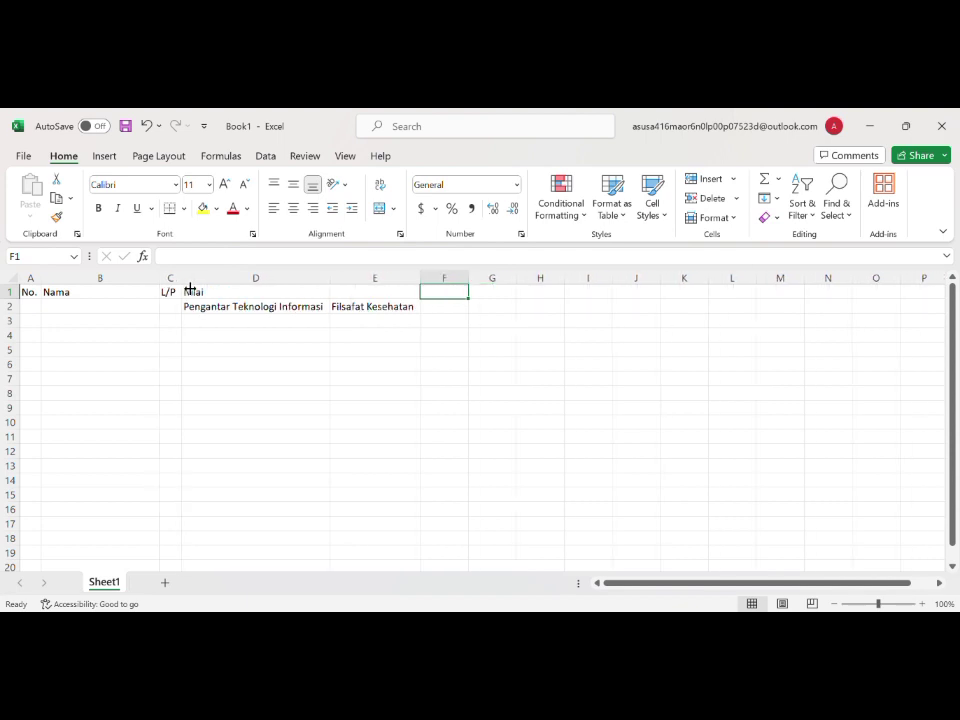
Step: Merge and center the No., Nama and L/P headers vertically across A1:A2, B1:B2 and C1:C2
click(43, 293)
drag(38, 290, 41, 310)
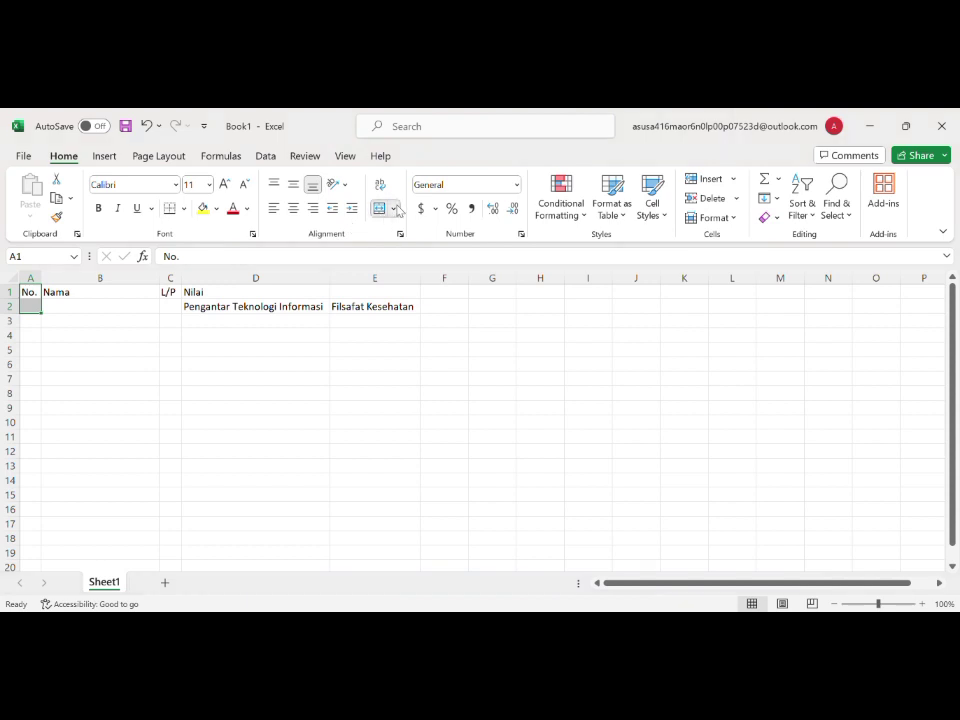
click(380, 208)
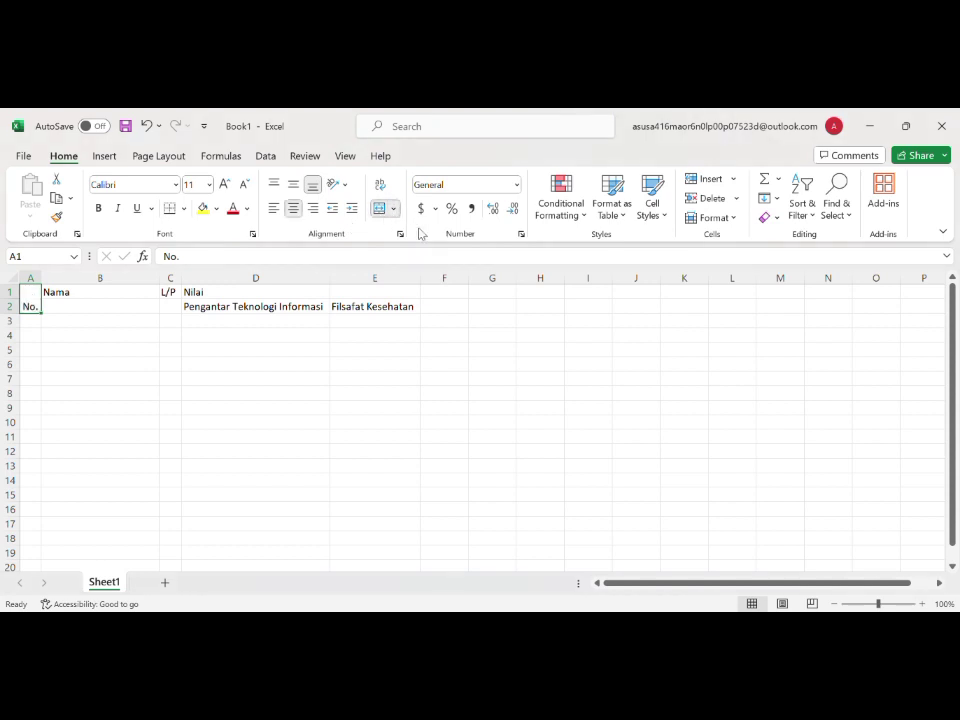
click(134, 296)
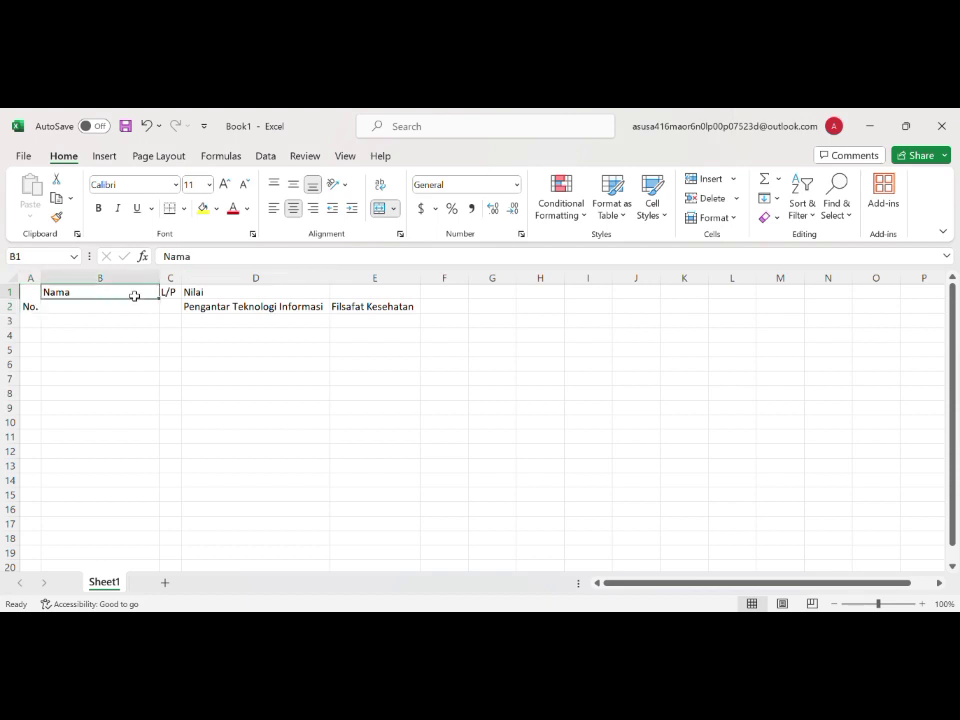
drag(134, 296, 137, 309)
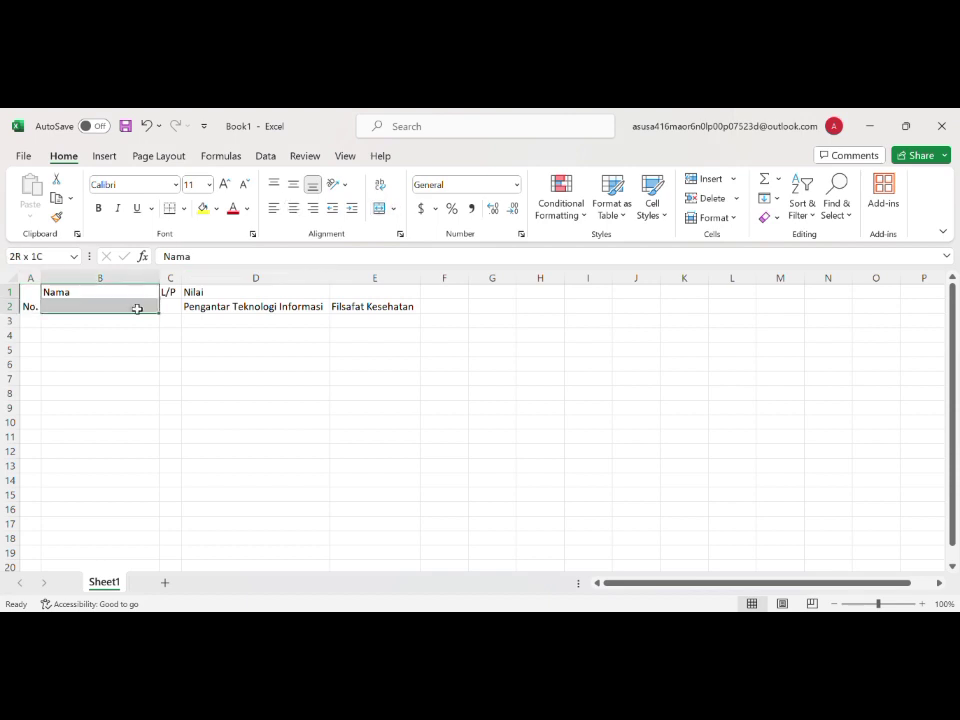
click(379, 208)
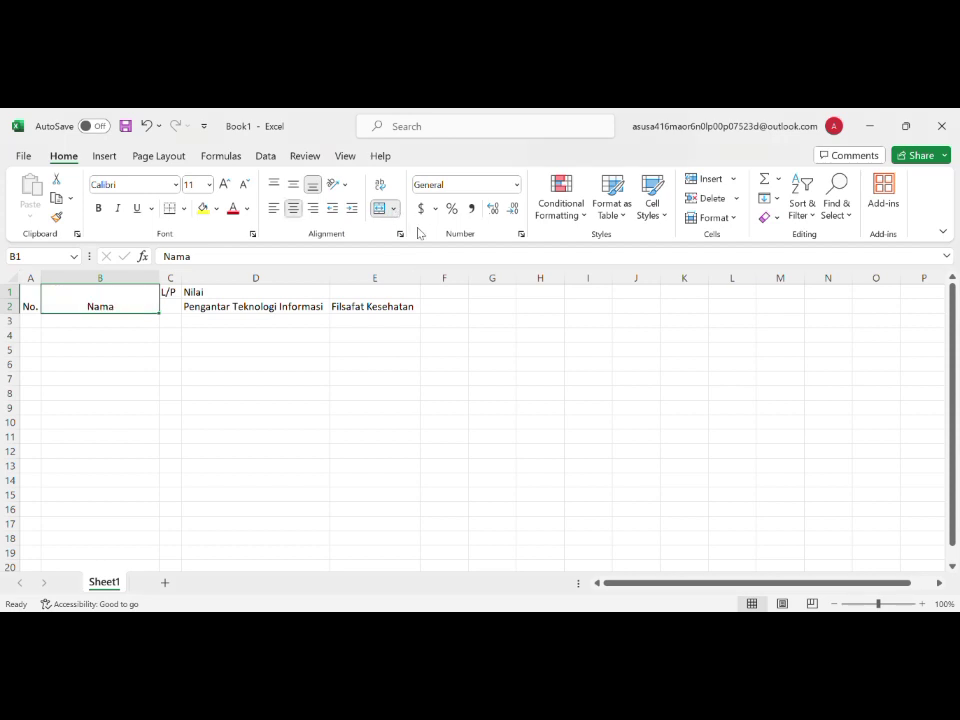
click(175, 292)
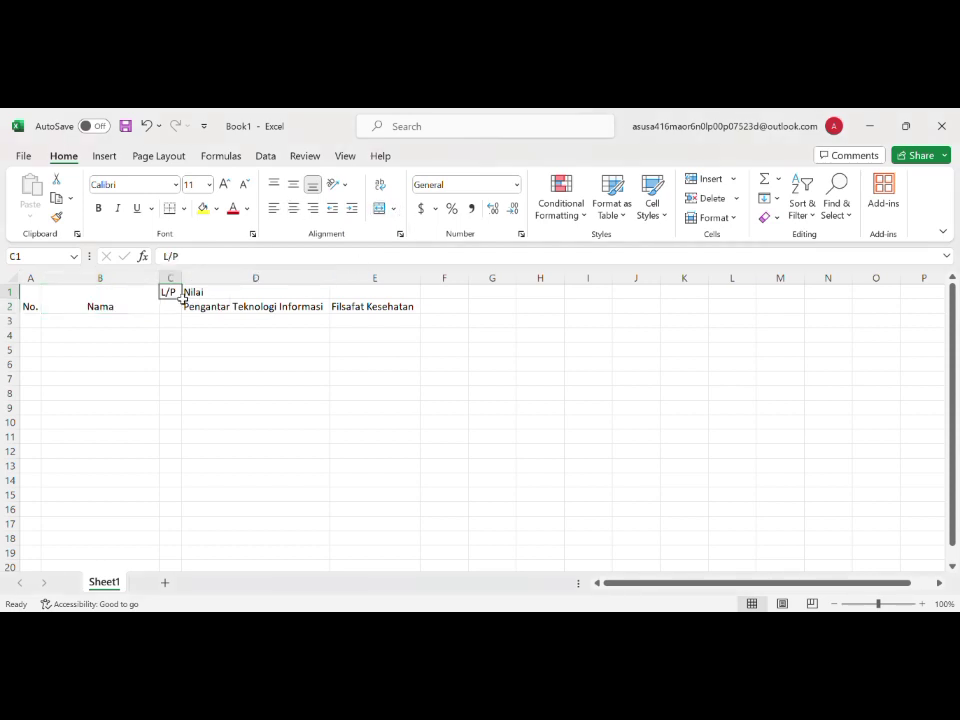
drag(182, 300, 182, 310)
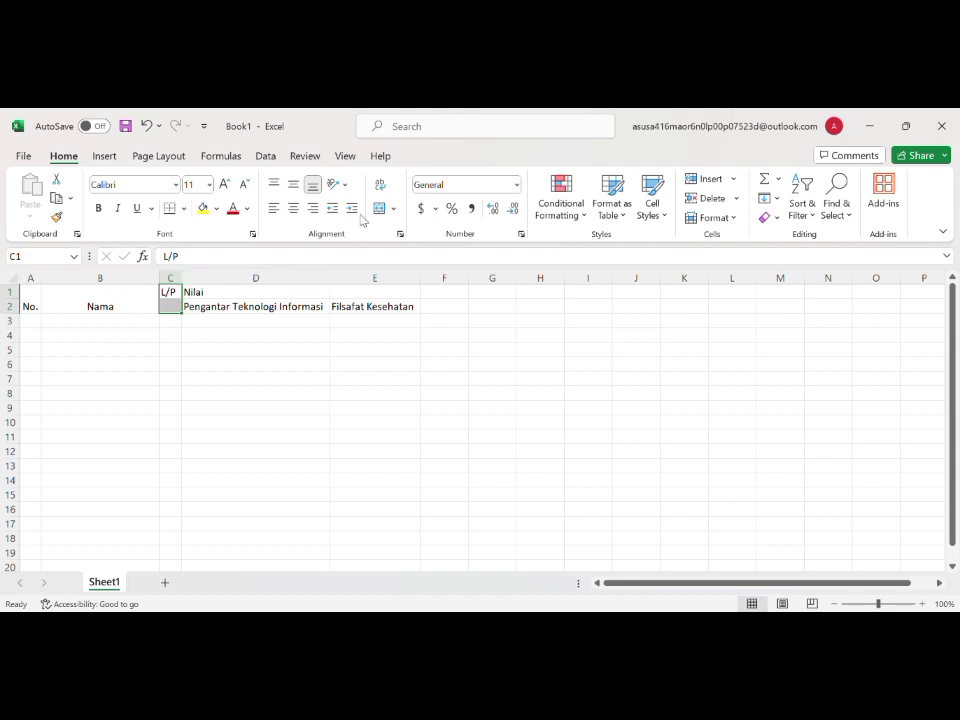
click(379, 208)
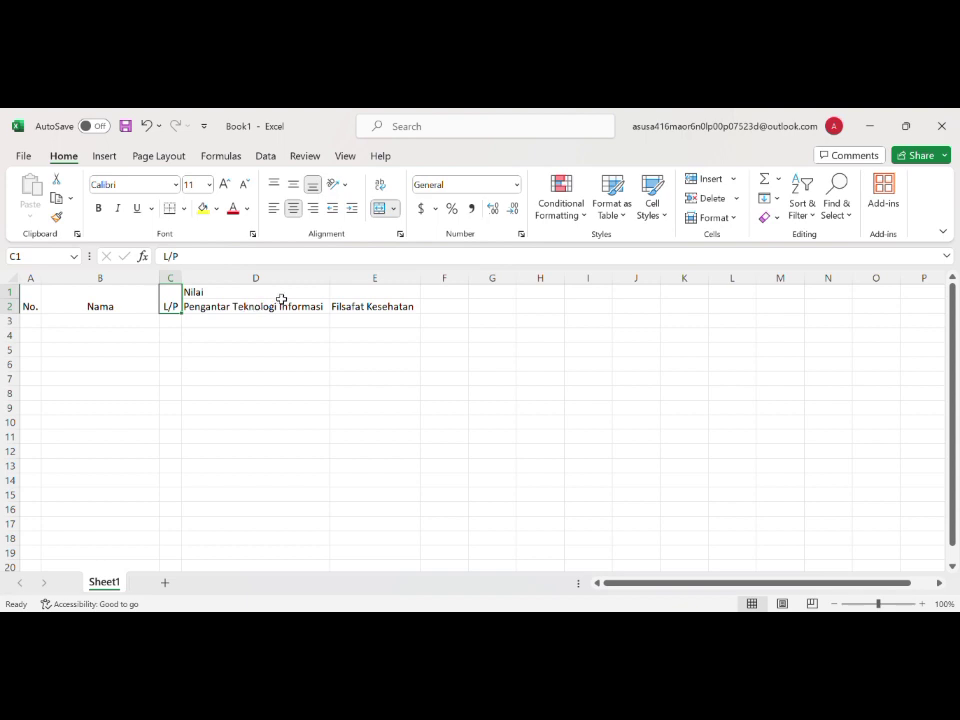
Step: Merge and center the Nilai header across D1:E1, above the two subject headings
click(284, 295)
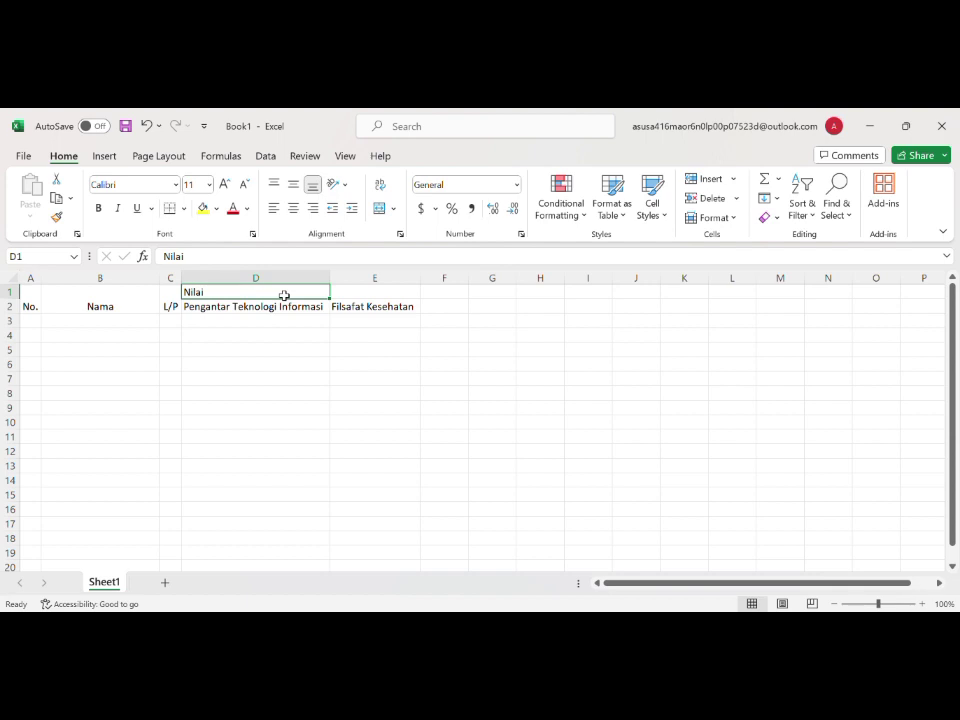
drag(300, 293, 381, 292)
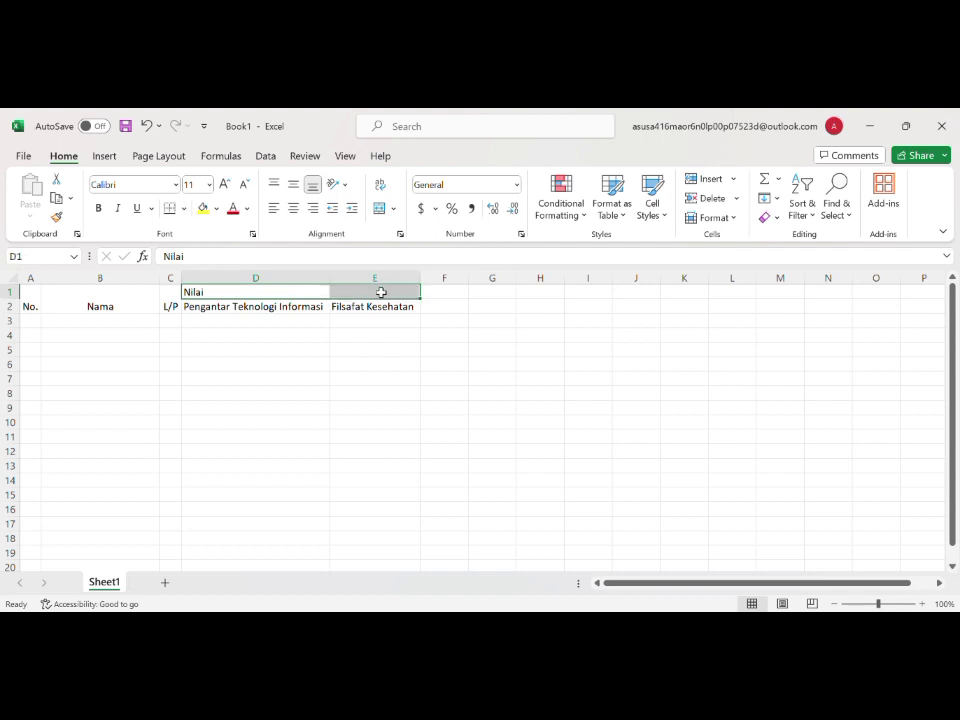
click(381, 209)
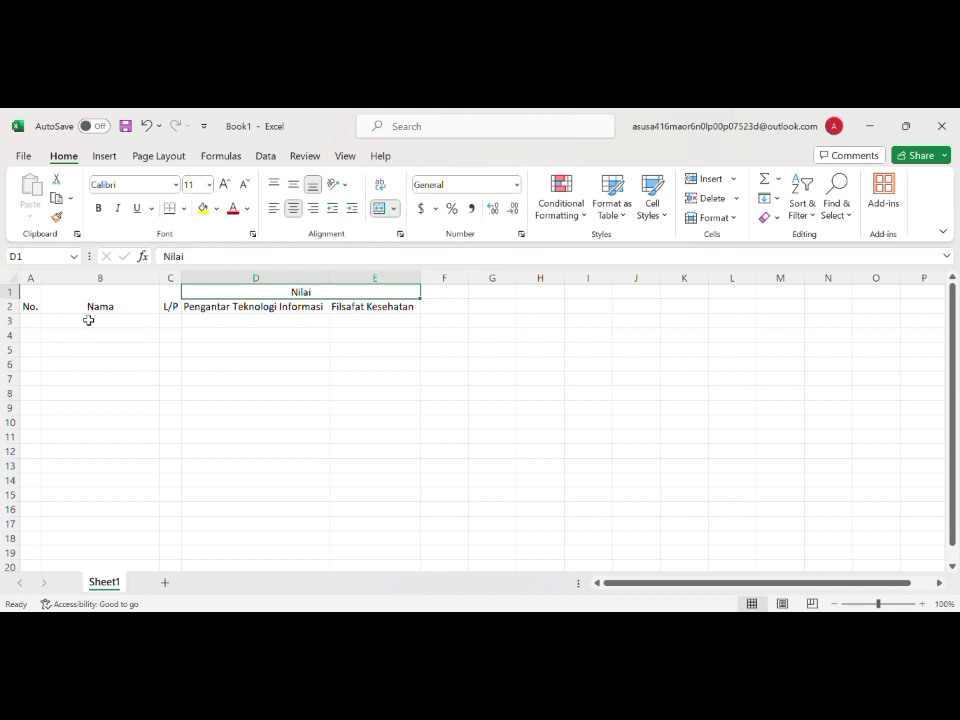
Step: Middle-align the merged No., Nama and L/P headers vertically in their cells
click(33, 302)
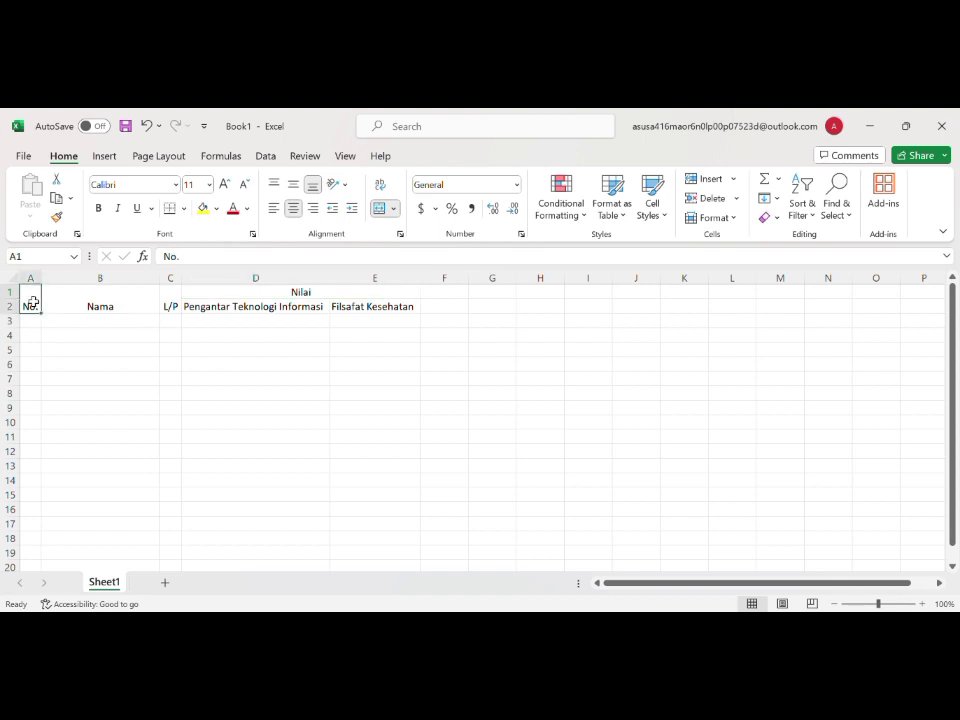
drag(33, 303, 174, 302)
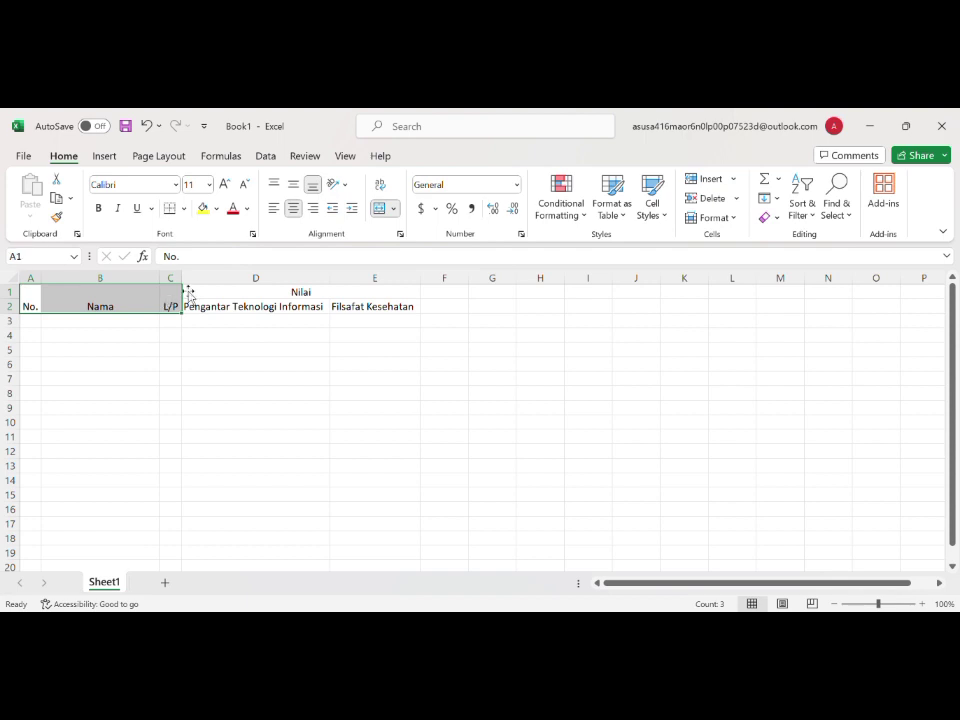
click(294, 185)
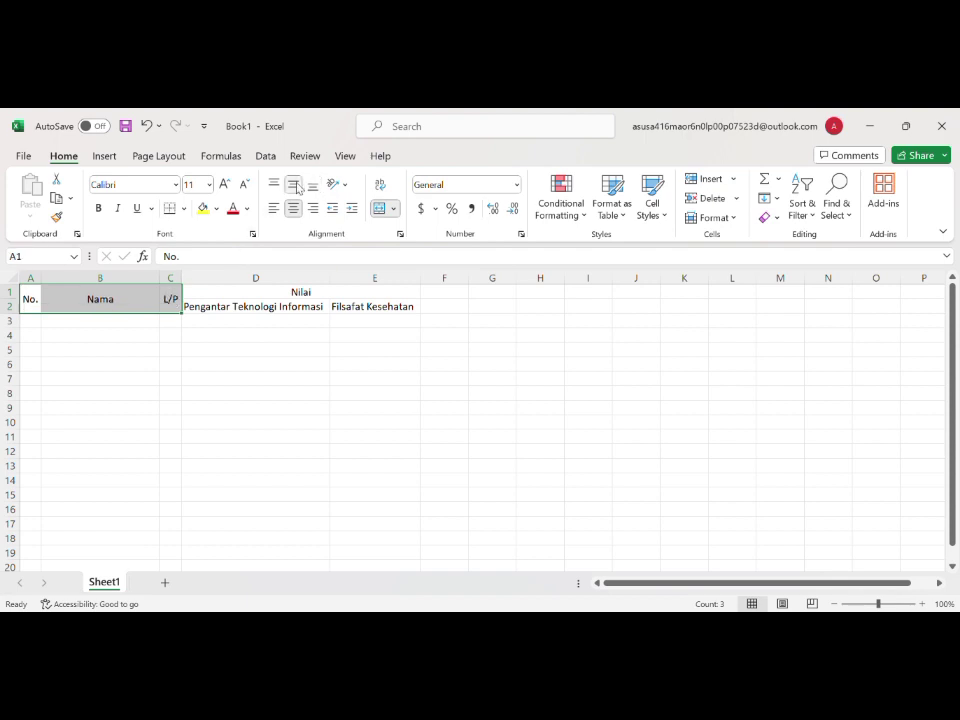
Step: Center the two subject headings in D2:E2 horizontally
click(225, 307)
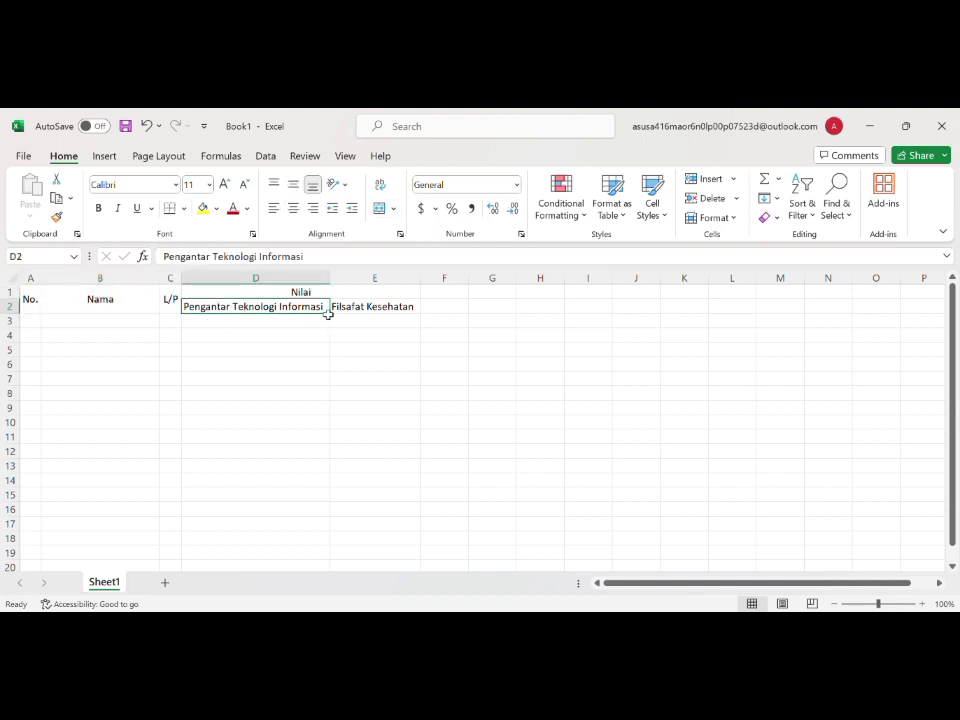
drag(328, 311, 356, 307)
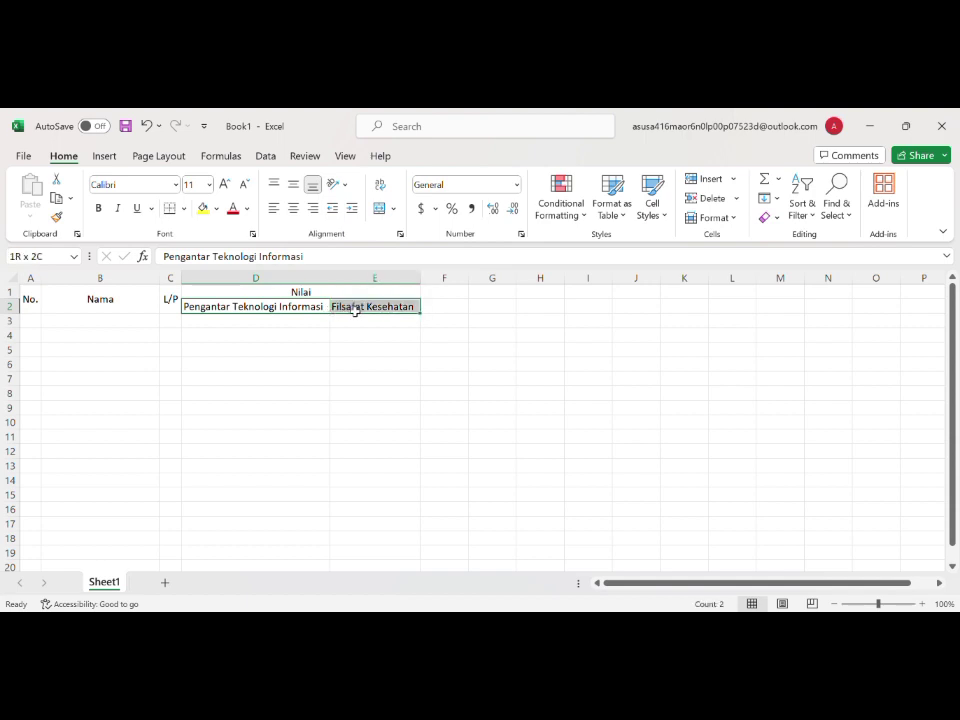
click(295, 212)
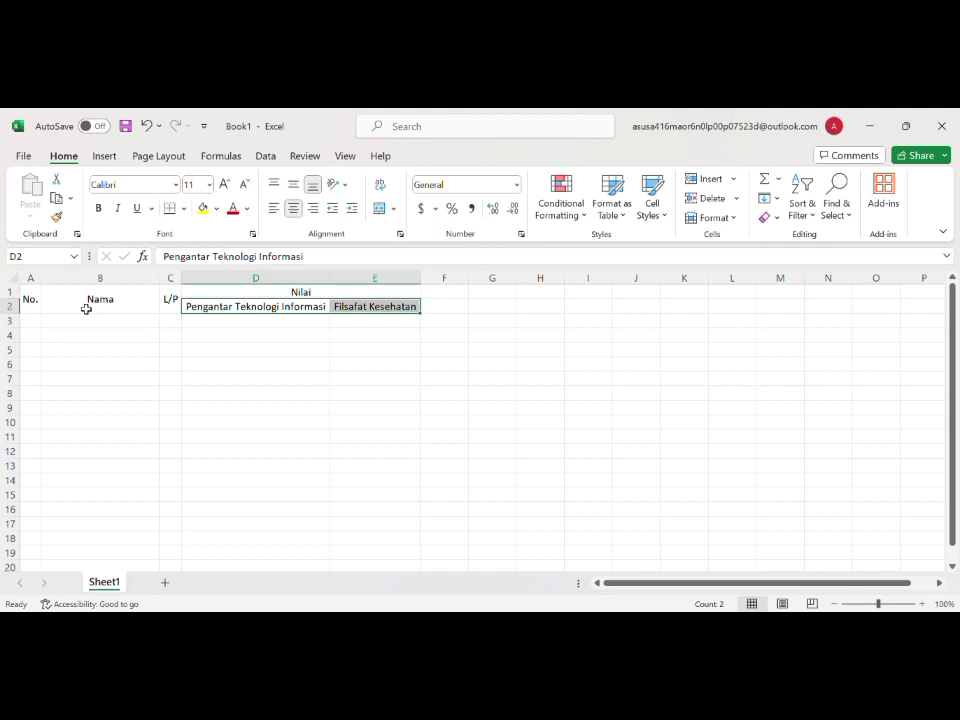
Step: Enter 1 and 2 in A3 and A4 and extend the series down to 10 in A12
click(31, 325)
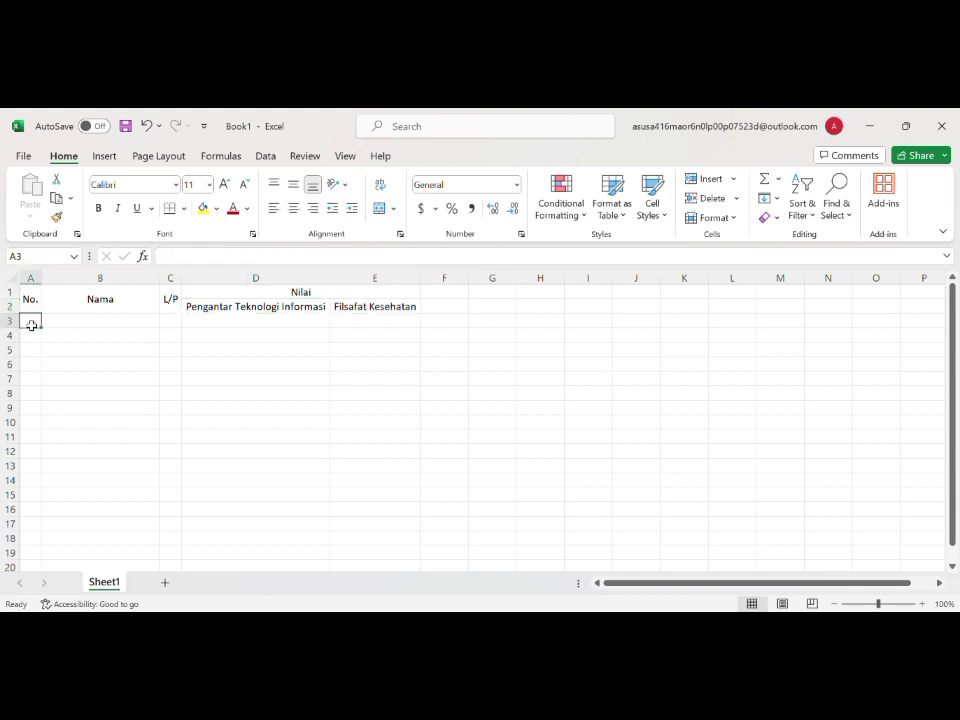
text(1)
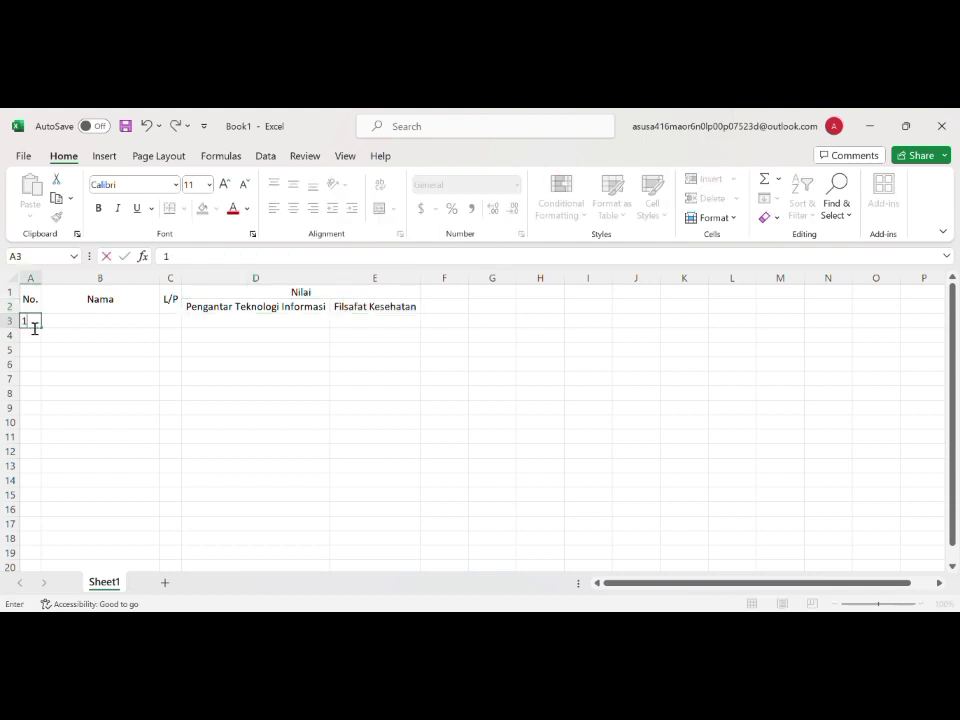
key(Return)
text(2)
mouse_move(38, 355)
mouse_down()
mouse_move(34, 321)
mouse_move(41, 354)
mouse_move(42, 340)
mouse_up()
click(36, 324)
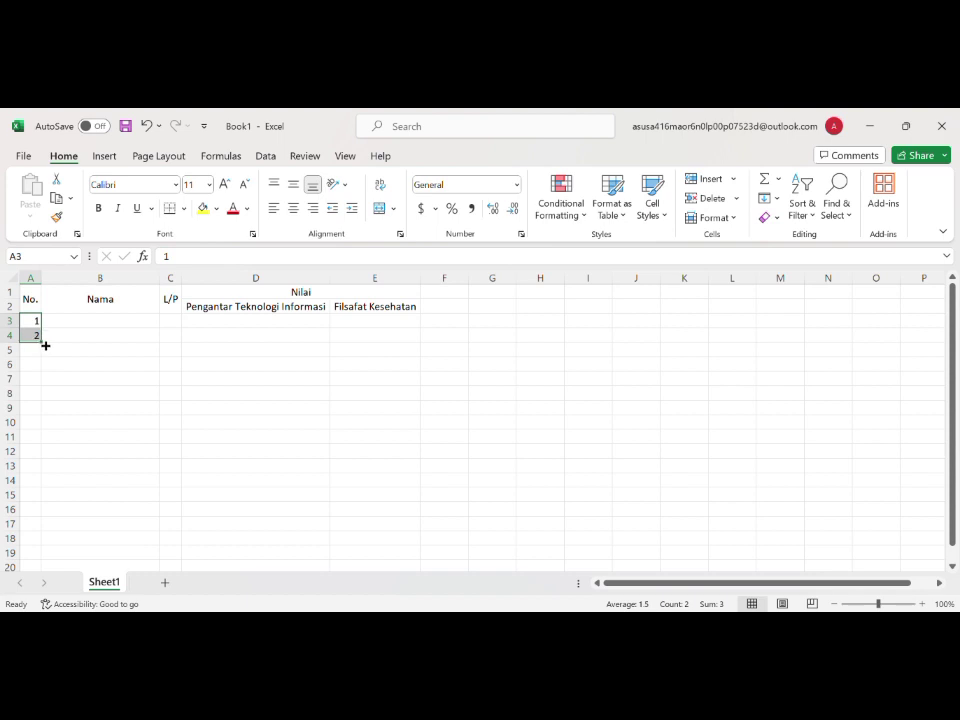
drag(45, 345, 43, 458)
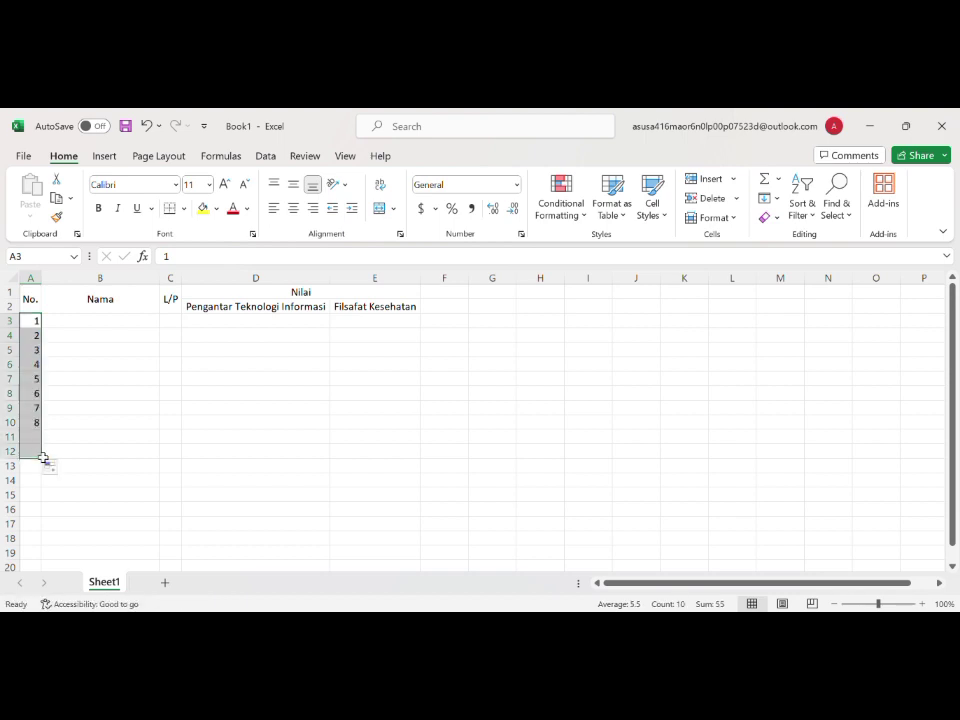
click(103, 327)
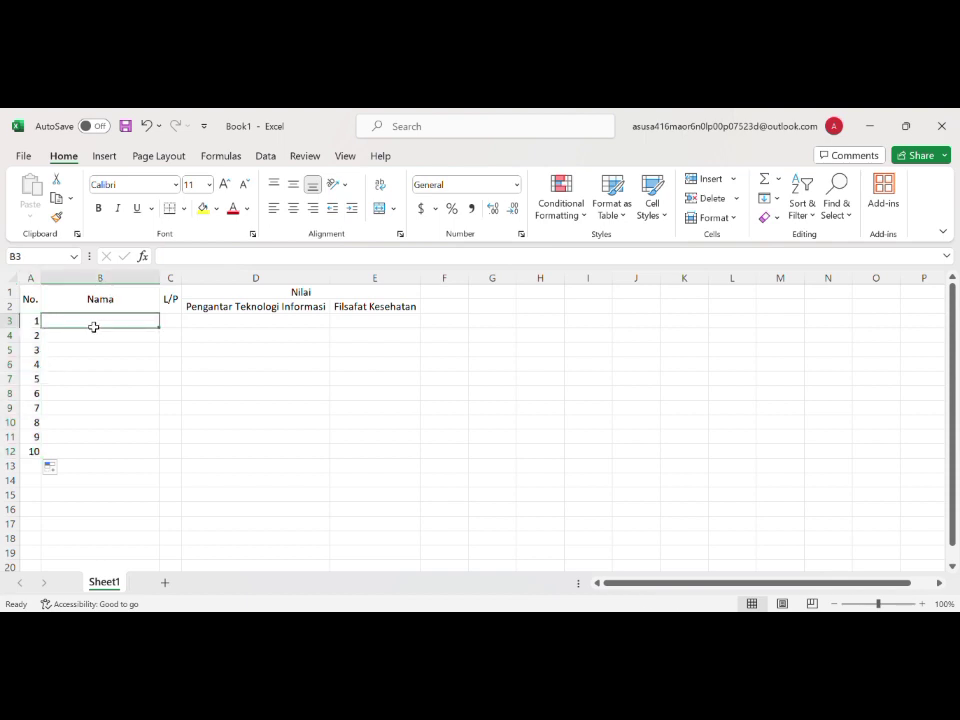
Step: Apply all borders to the table range A1:E12
click(42, 299)
drag(42, 299, 382, 458)
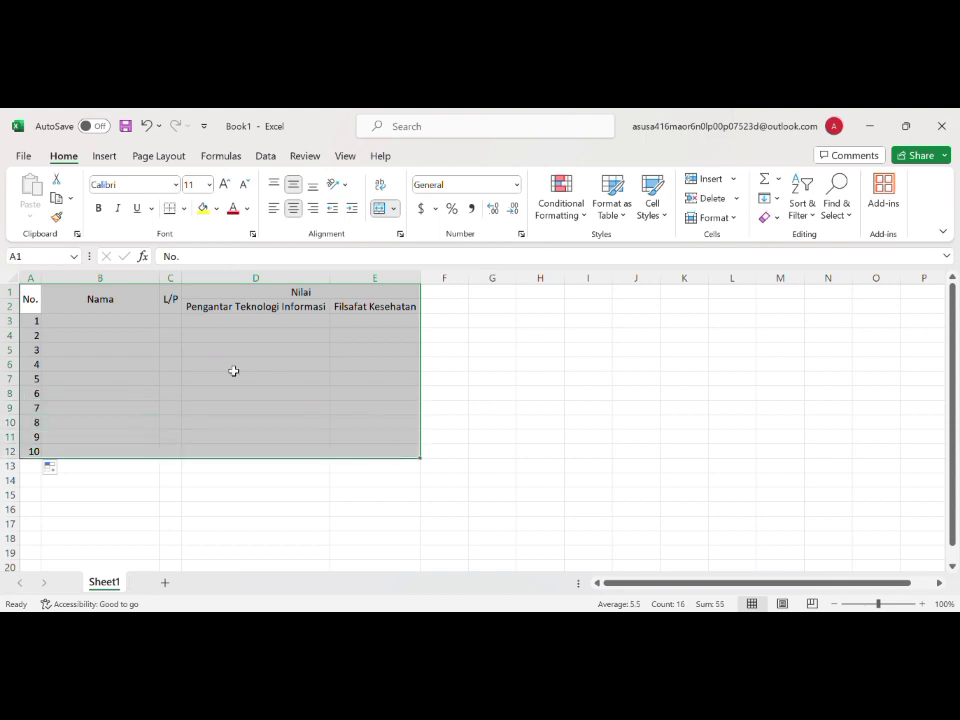
click(184, 210)
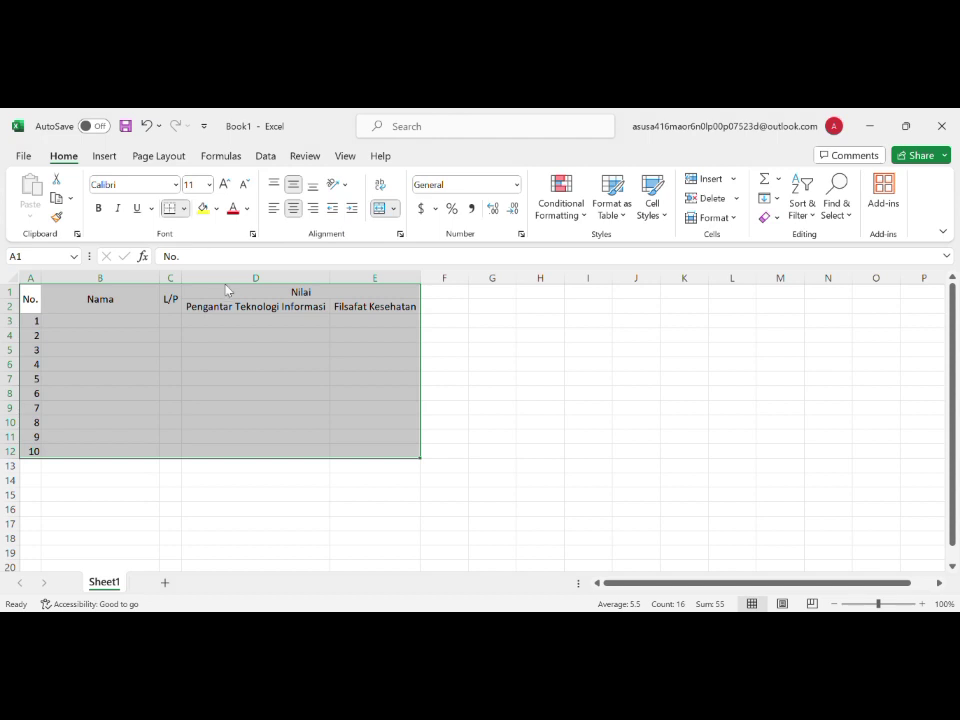
click(238, 368)
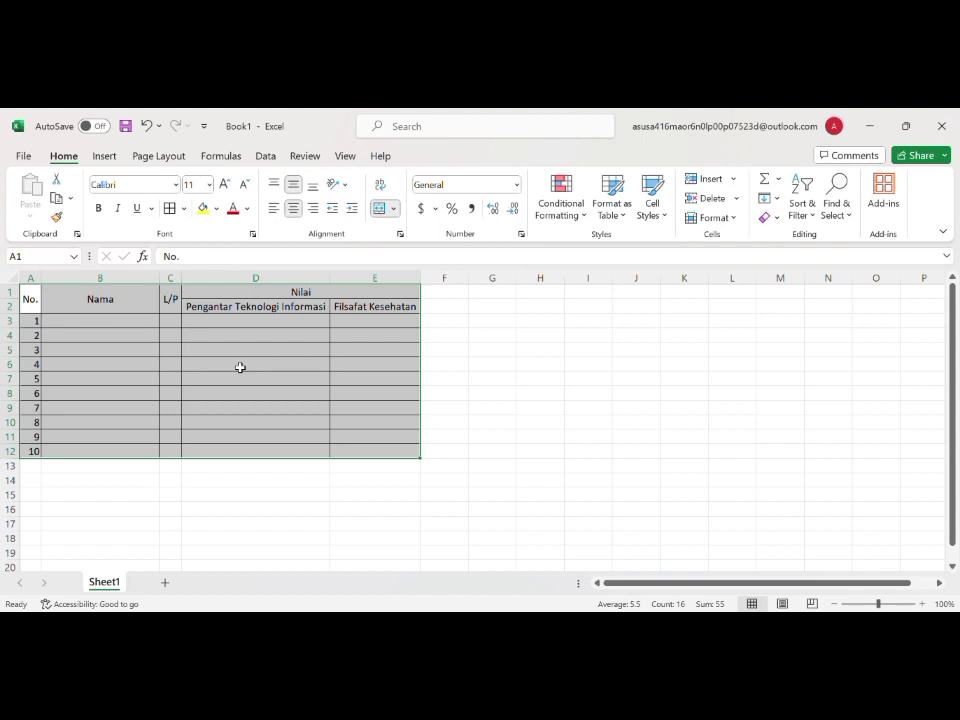
Step: Apply a thick bottom border to the header range A1:E2
click(37, 300)
drag(37, 300, 270, 300)
drag(323, 305, 326, 306)
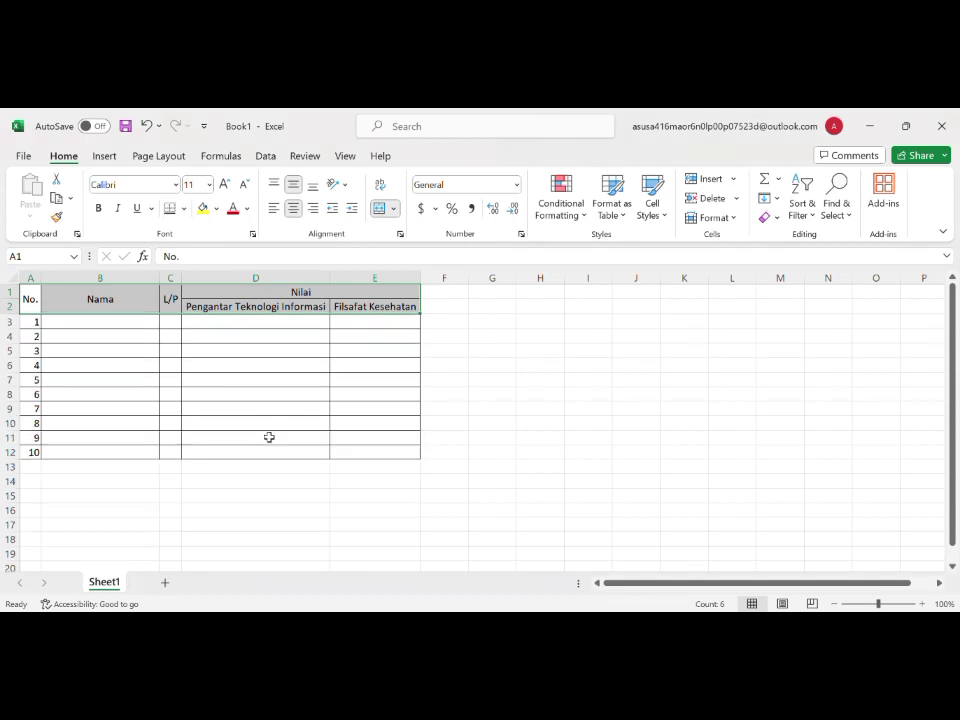
click(274, 496)
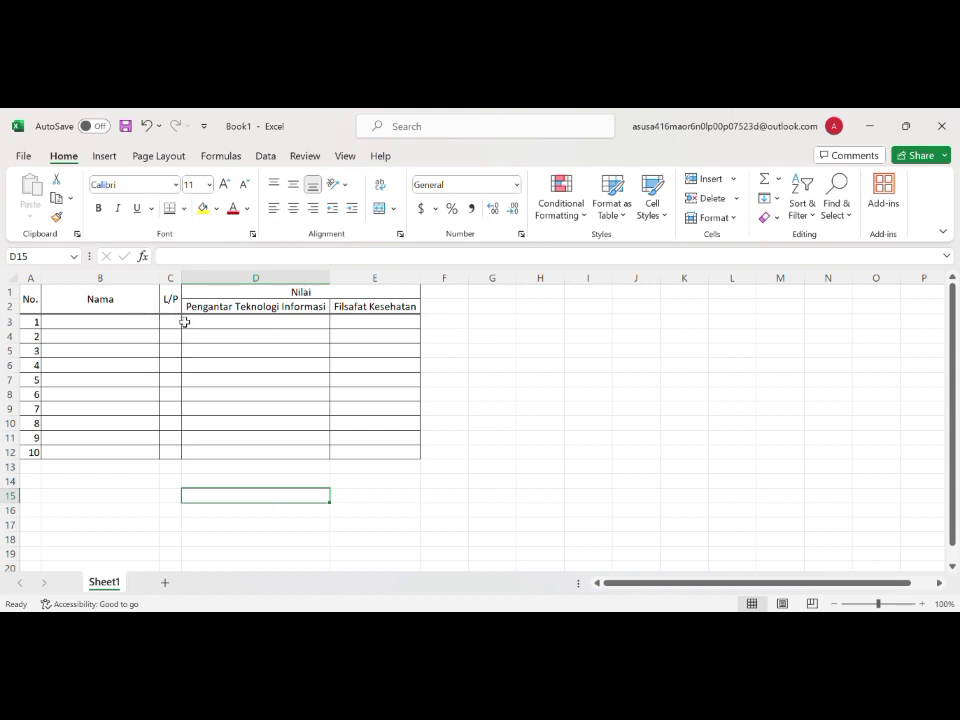
click(35, 298)
drag(35, 298, 340, 310)
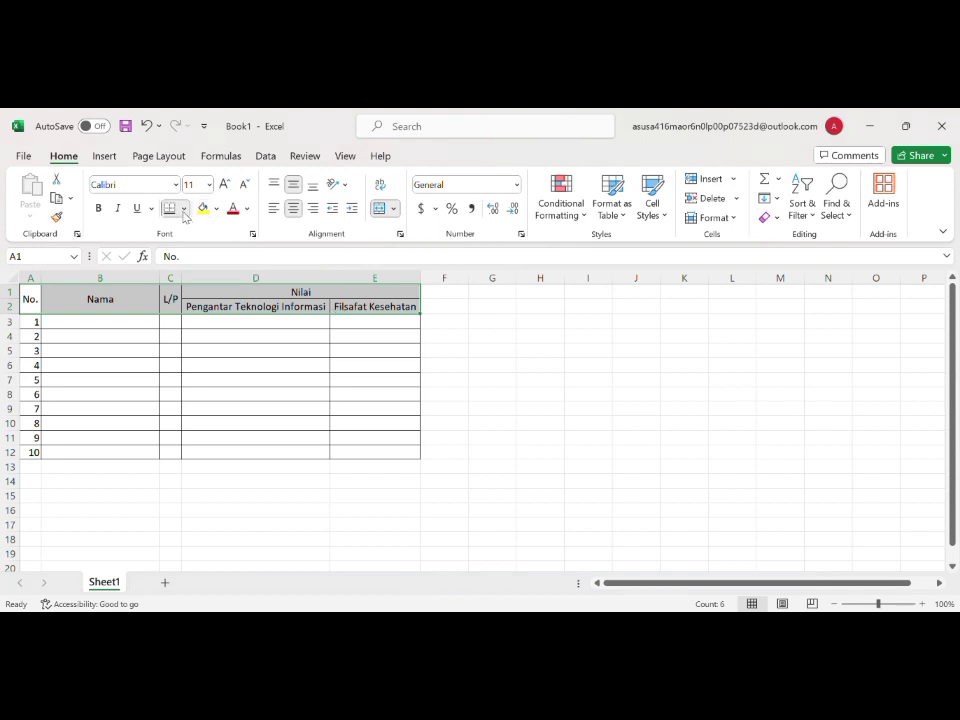
click(240, 479)
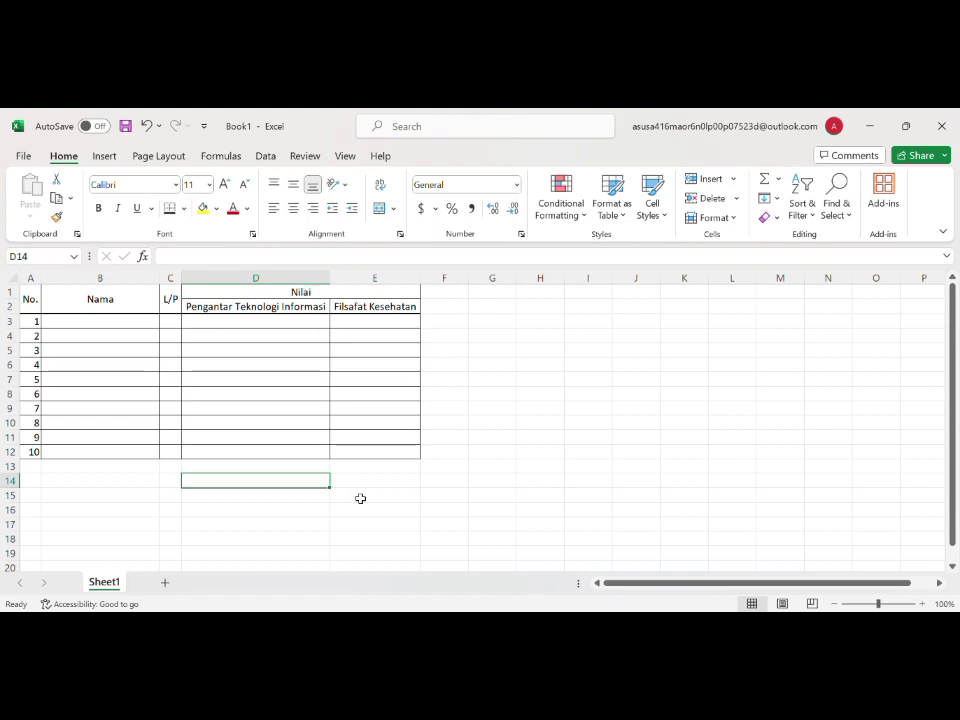
Step: Draw heavier vertical border lines between columns C and D in rows 4 to 6 and between columns D and E in rows 4 to 14
click(37, 298)
drag(37, 298, 395, 455)
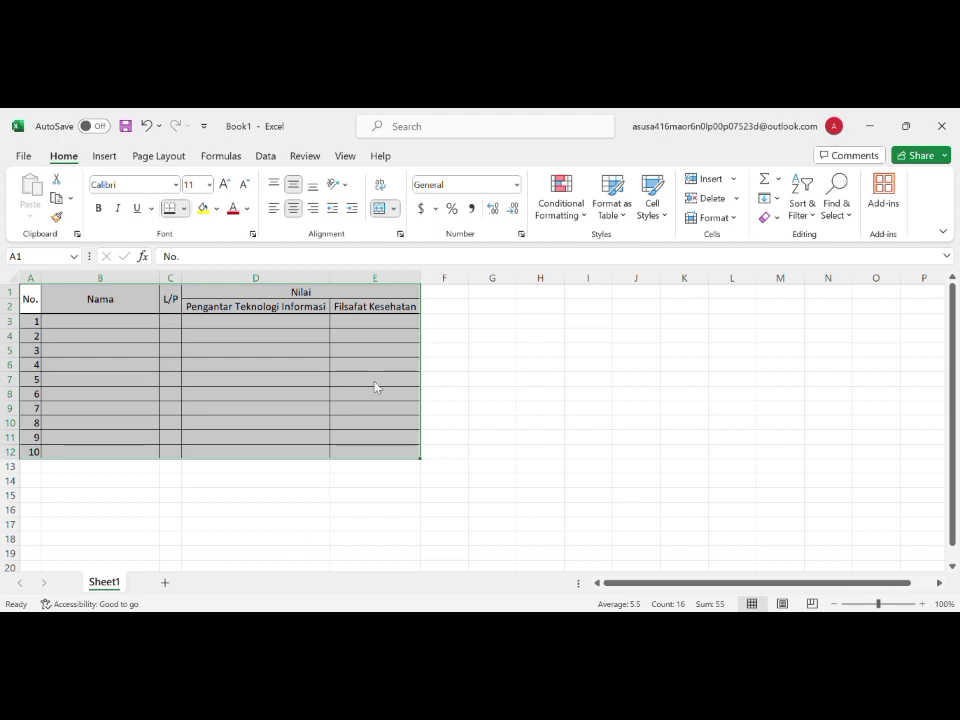
click(374, 499)
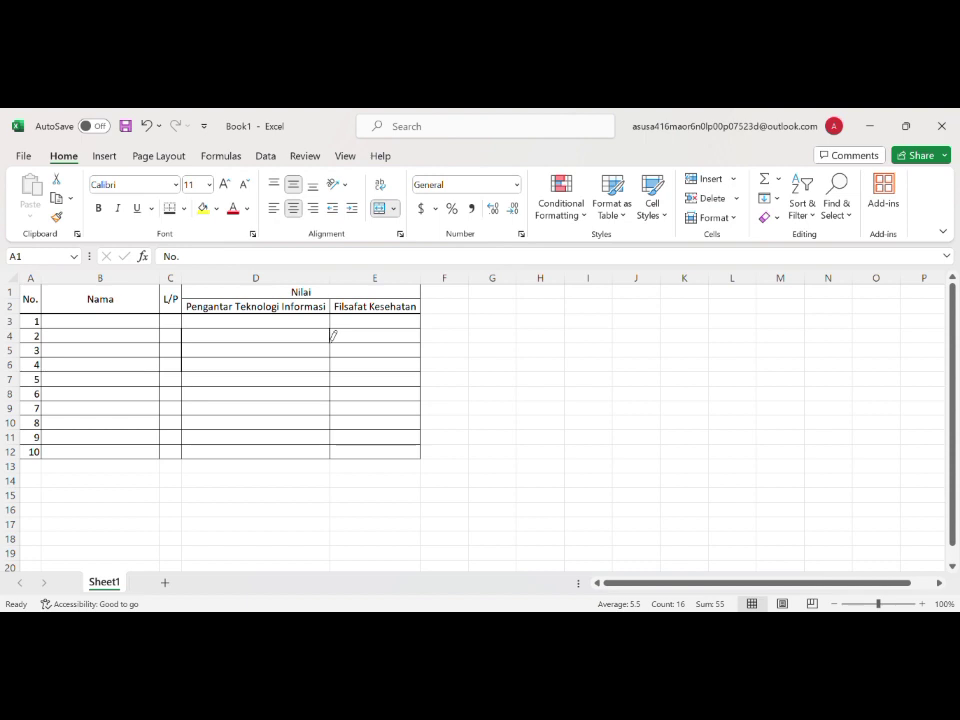
drag(333, 336, 331, 495)
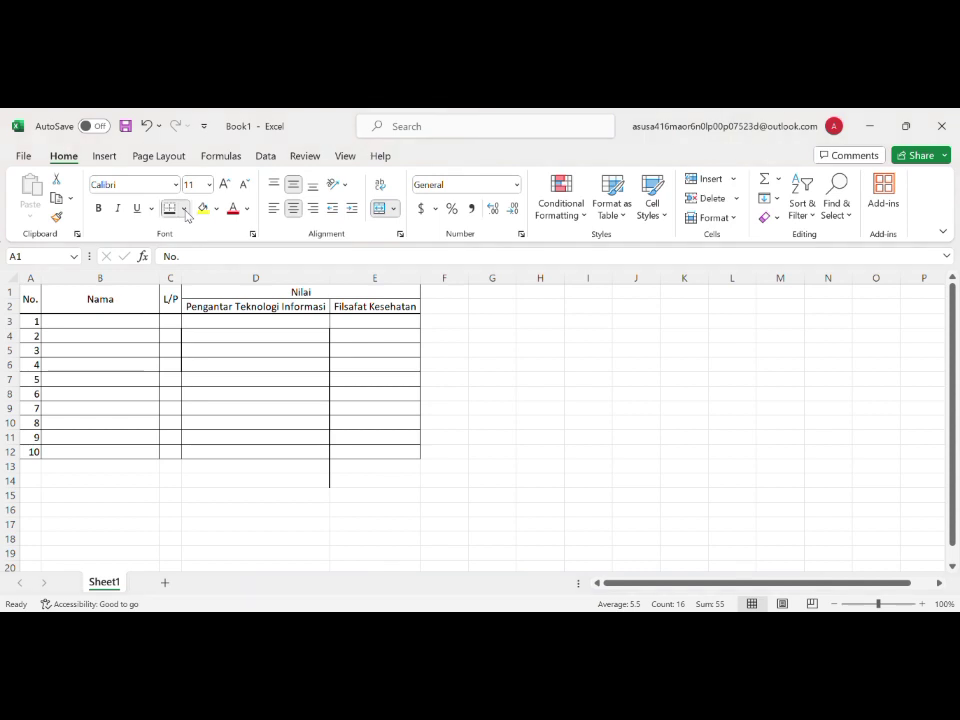
Step: Erase the excess vertical border line in rows 13 and 14 below the table and exit the border eraser
click(240, 549)
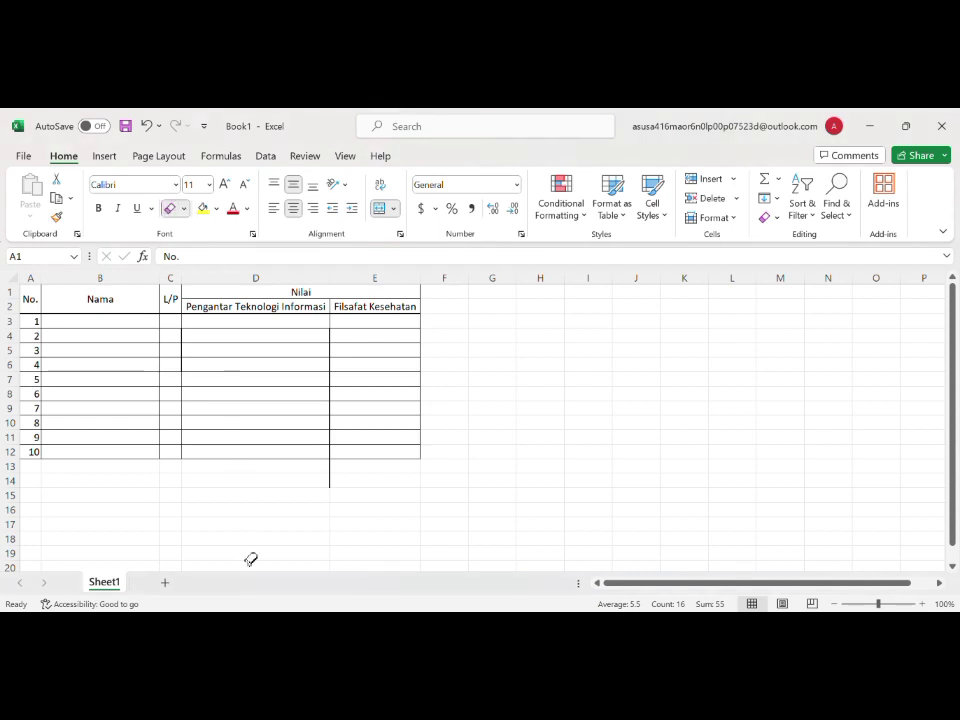
click(342, 481)
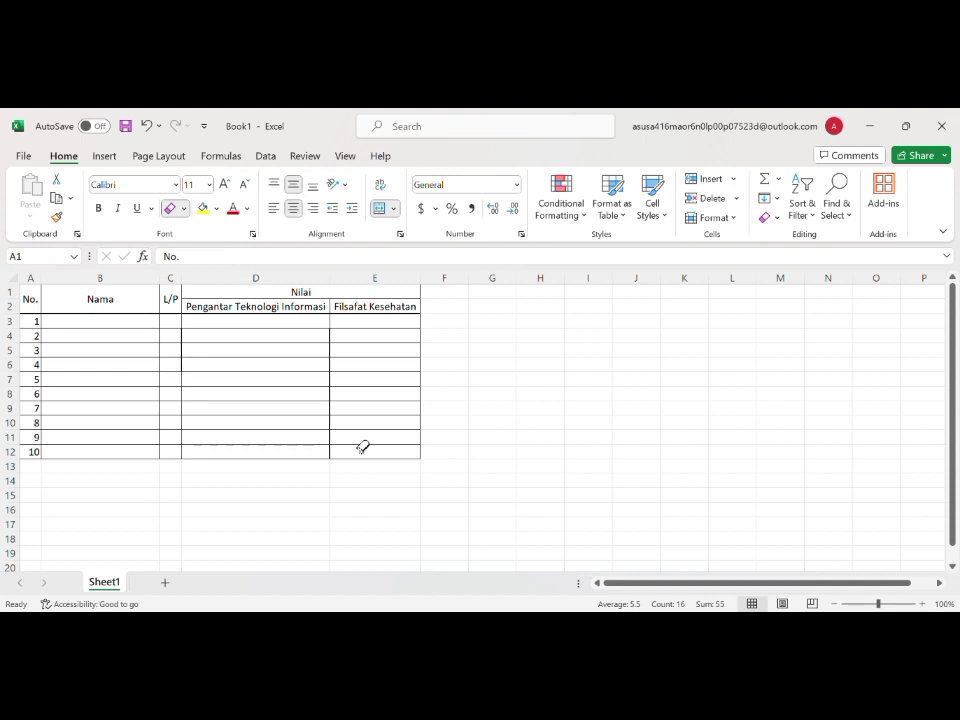
key(Escape)
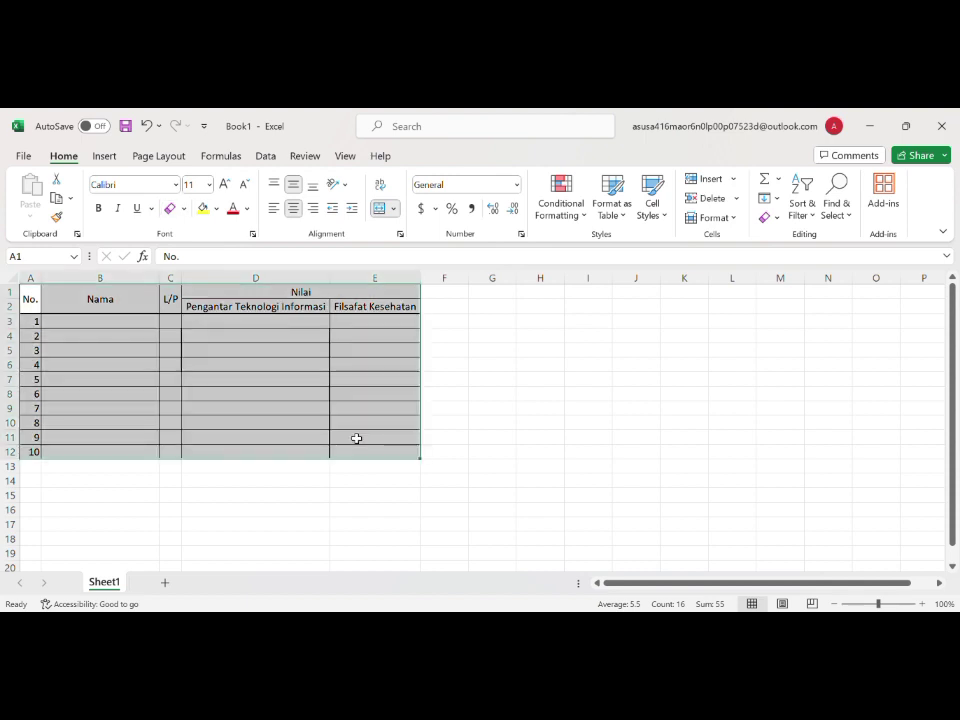
click(378, 500)
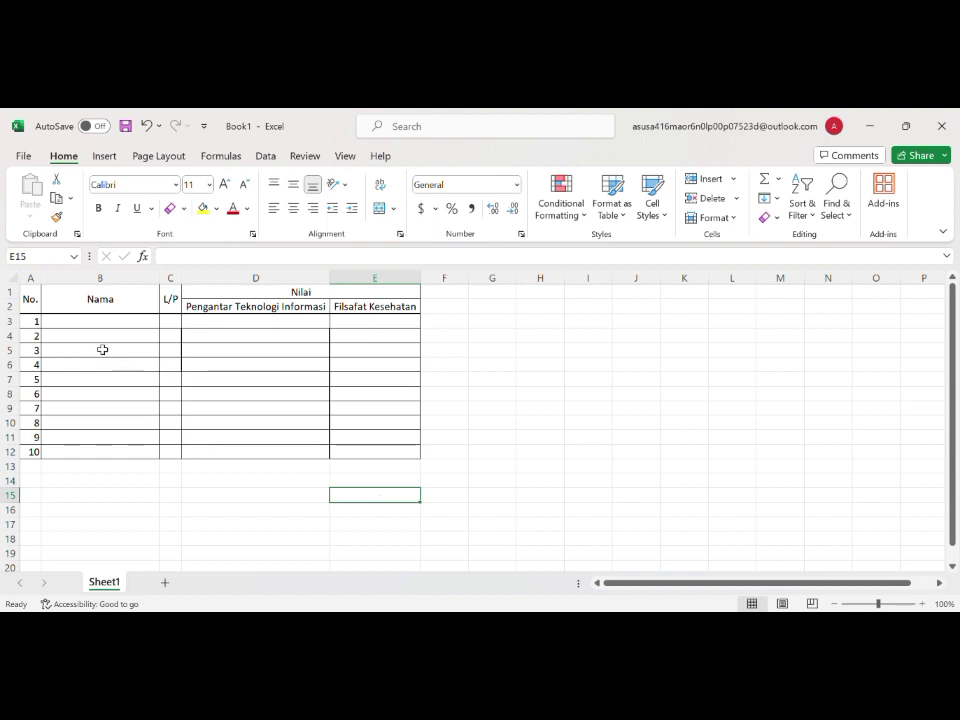
Step: Apply a thicker outline border around the whole table range A1:E12
click(38, 298)
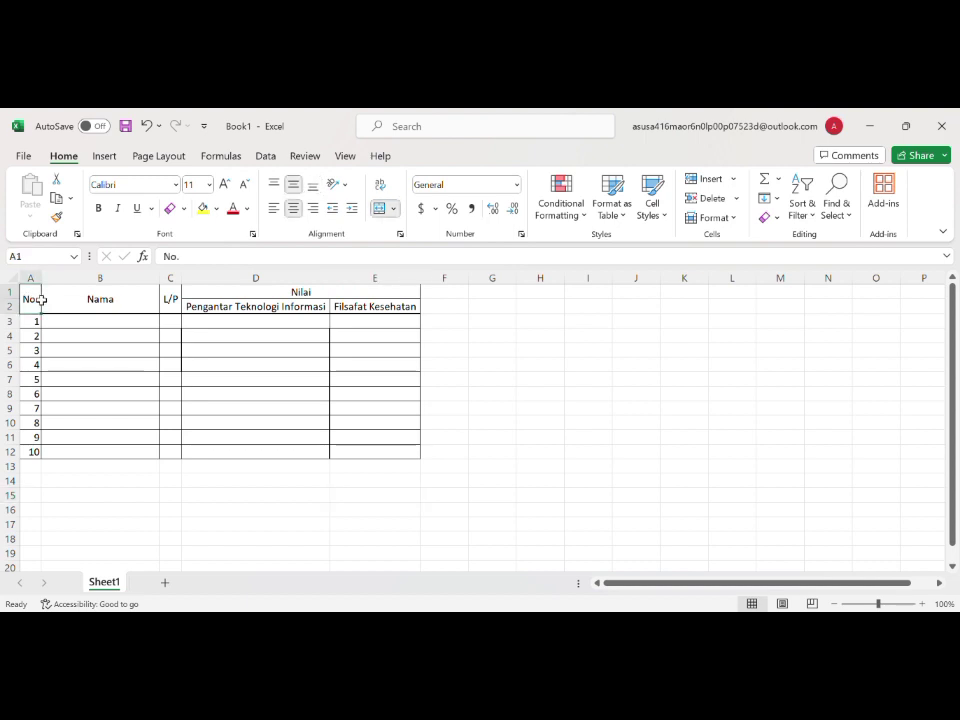
drag(41, 299, 382, 455)
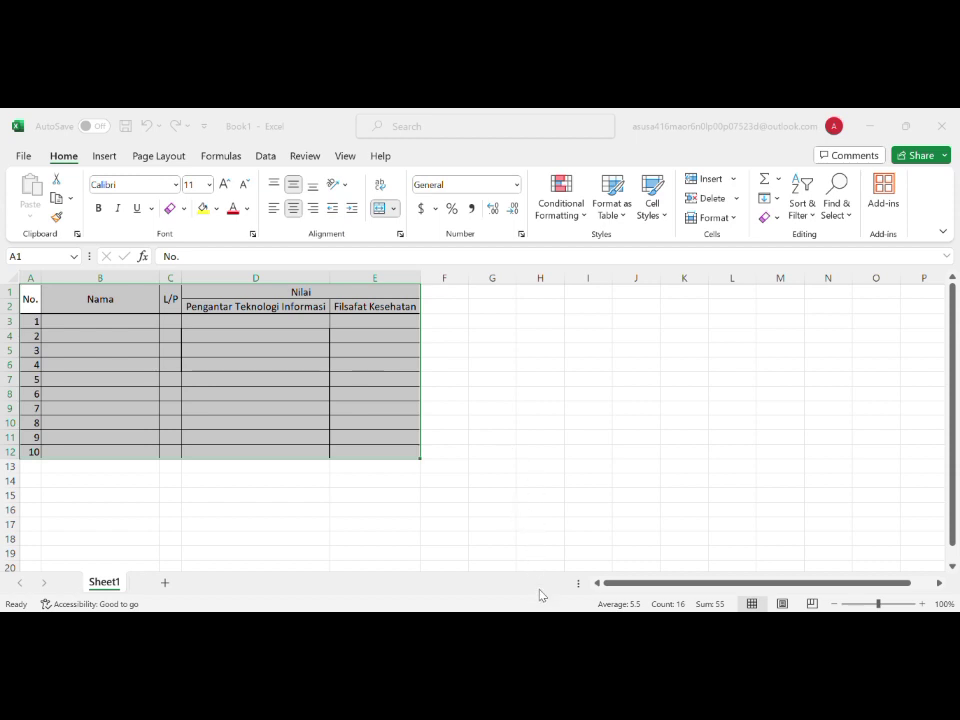
click(416, 496)
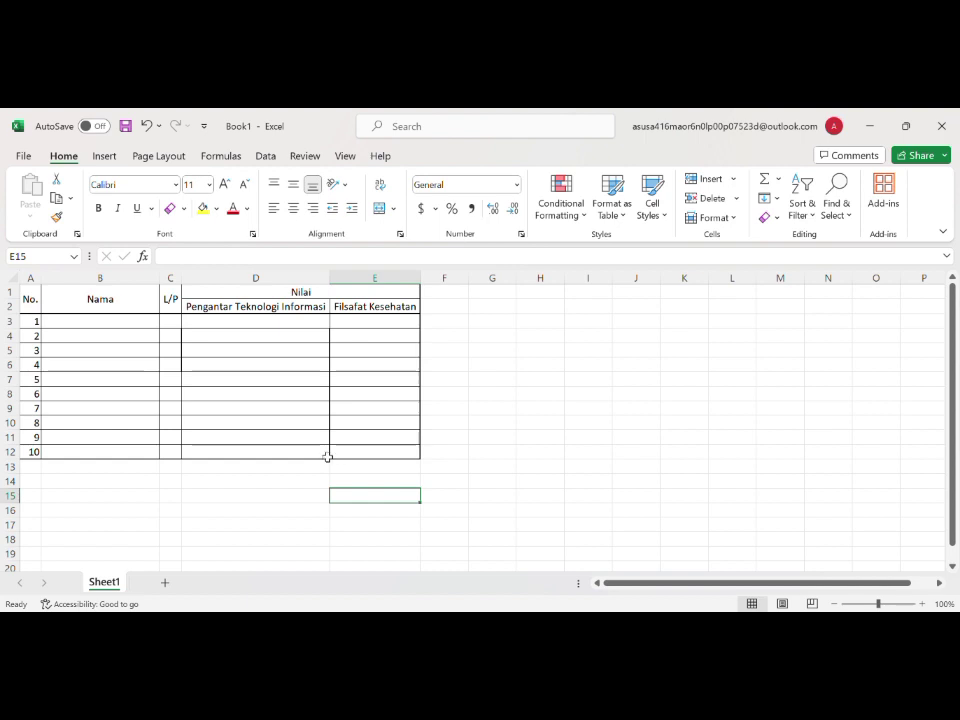
Step: Apply thicker inside vertical borders between the columns of the table range A1:E12
click(40, 296)
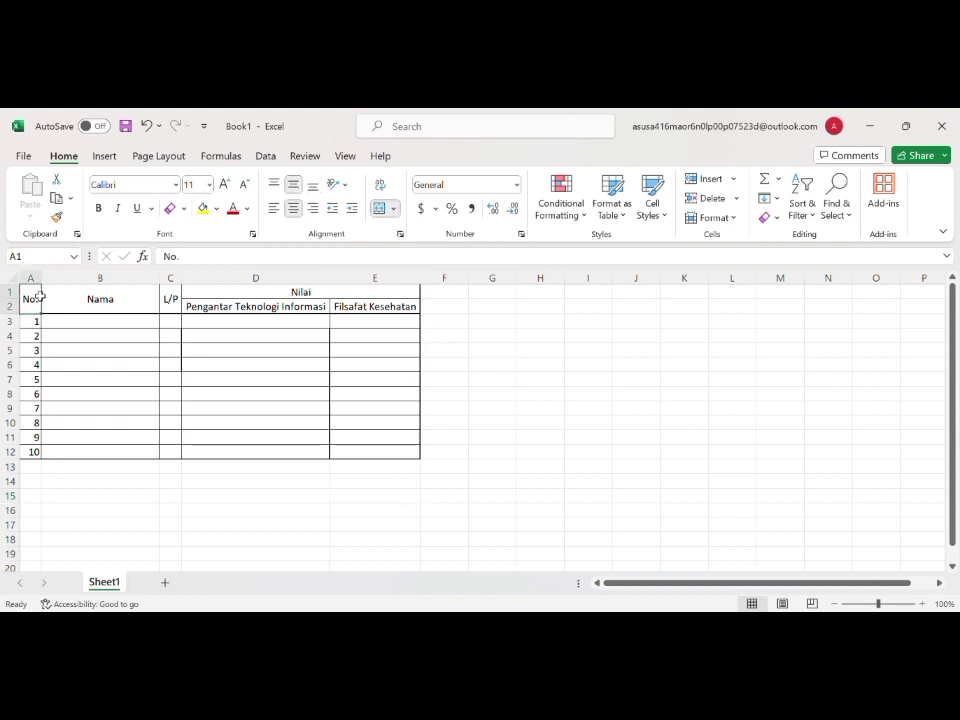
drag(40, 296, 405, 467)
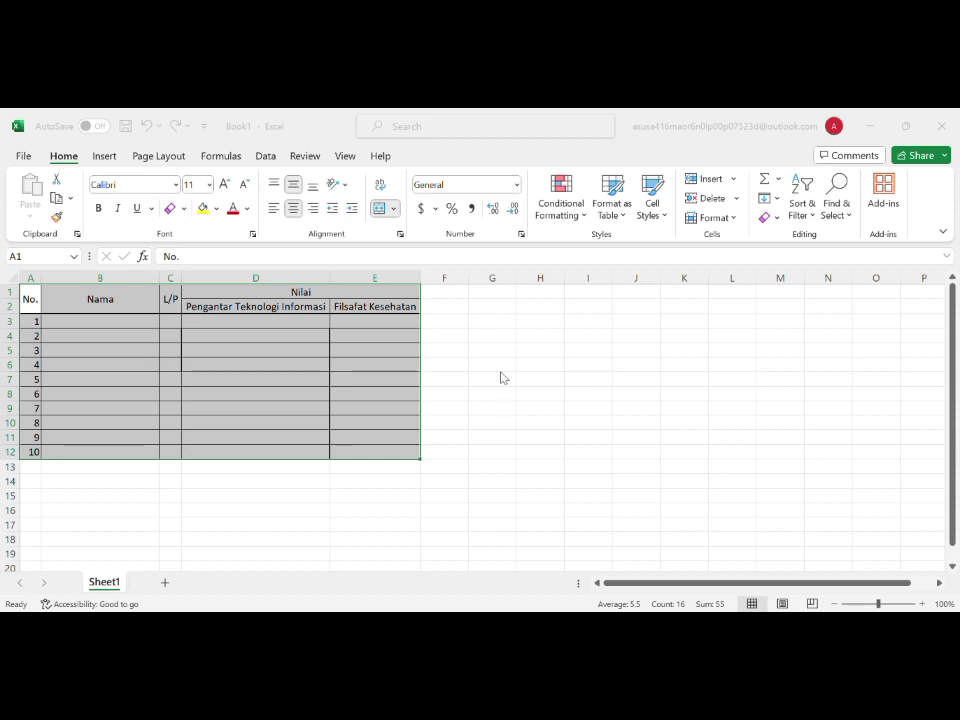
click(566, 595)
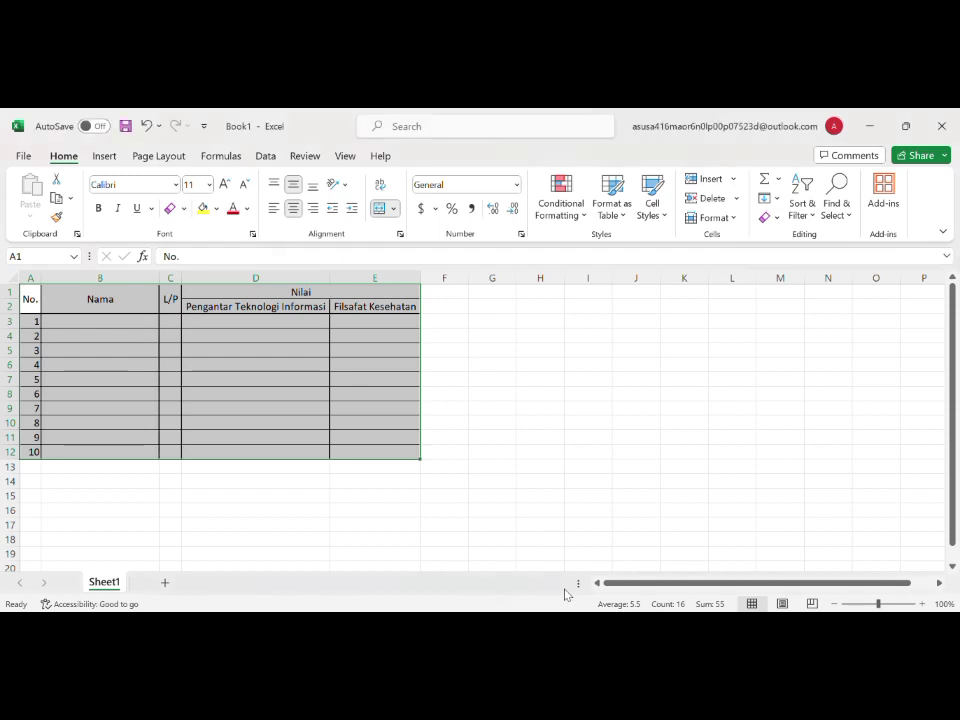
click(467, 560)
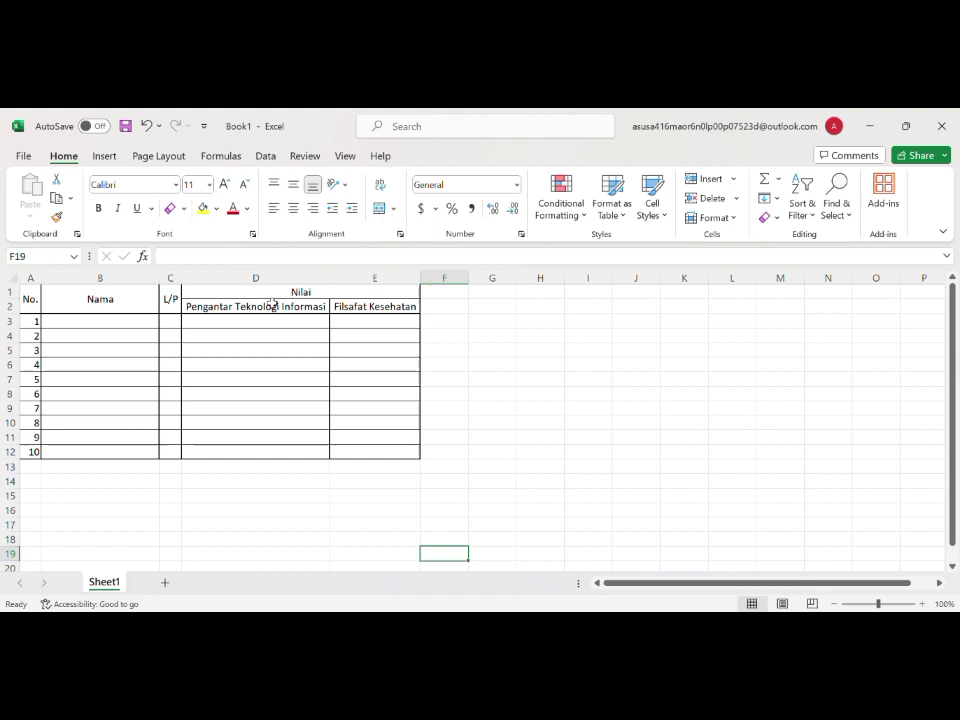
Step: Apply thicker inside horizontal borders between the rows of the table range A1:E12
click(35, 297)
drag(38, 298, 400, 452)
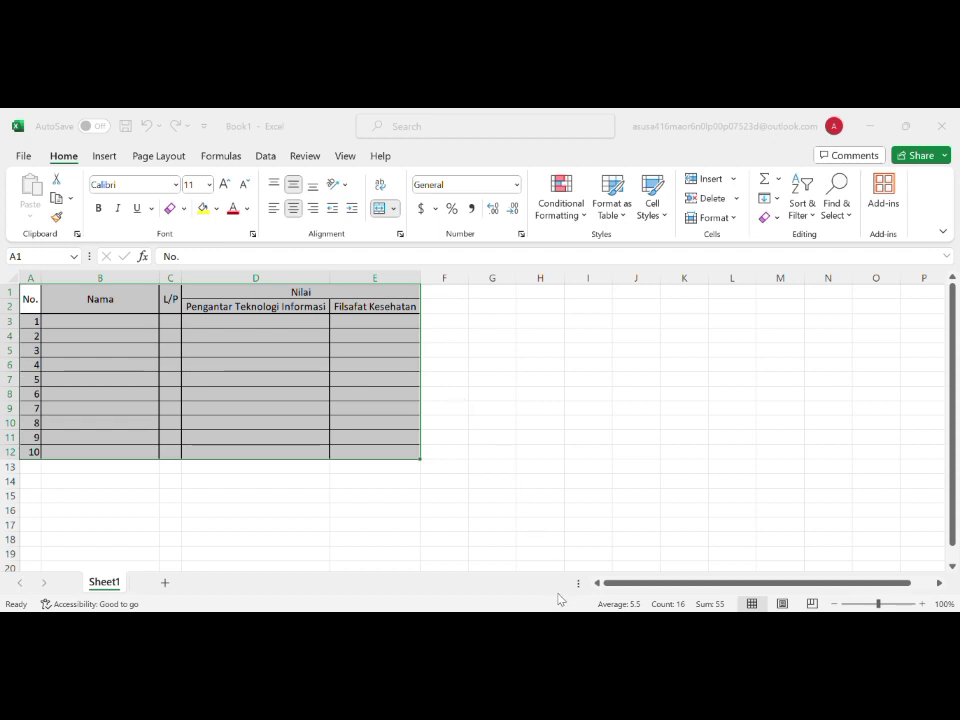
click(465, 543)
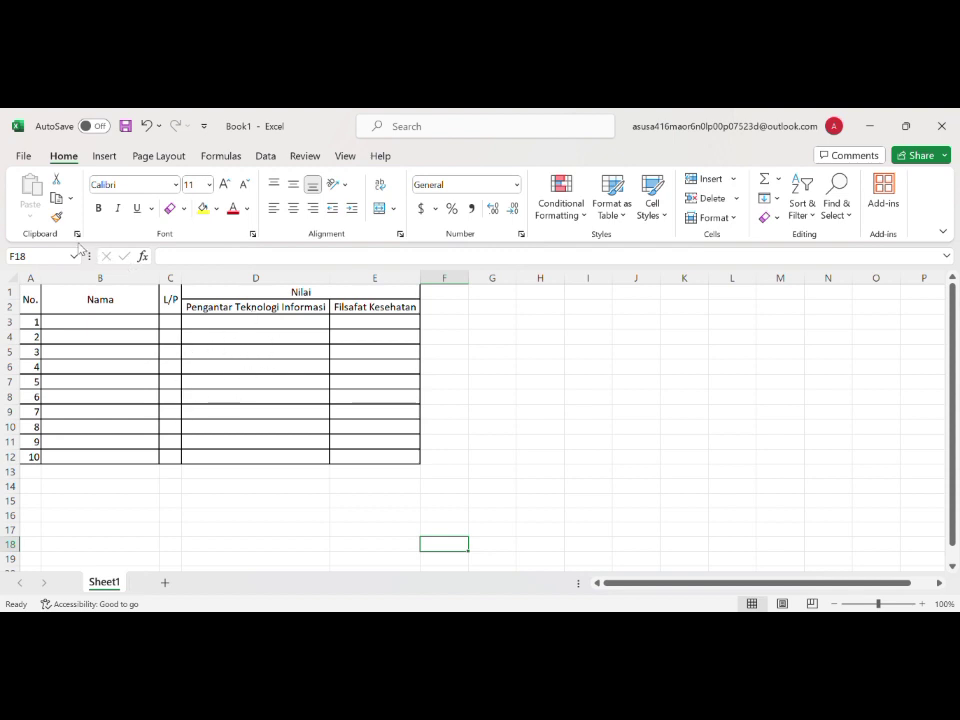
Step: Open the print preview of the sheet and zoom in on the bordered table
click(23, 157)
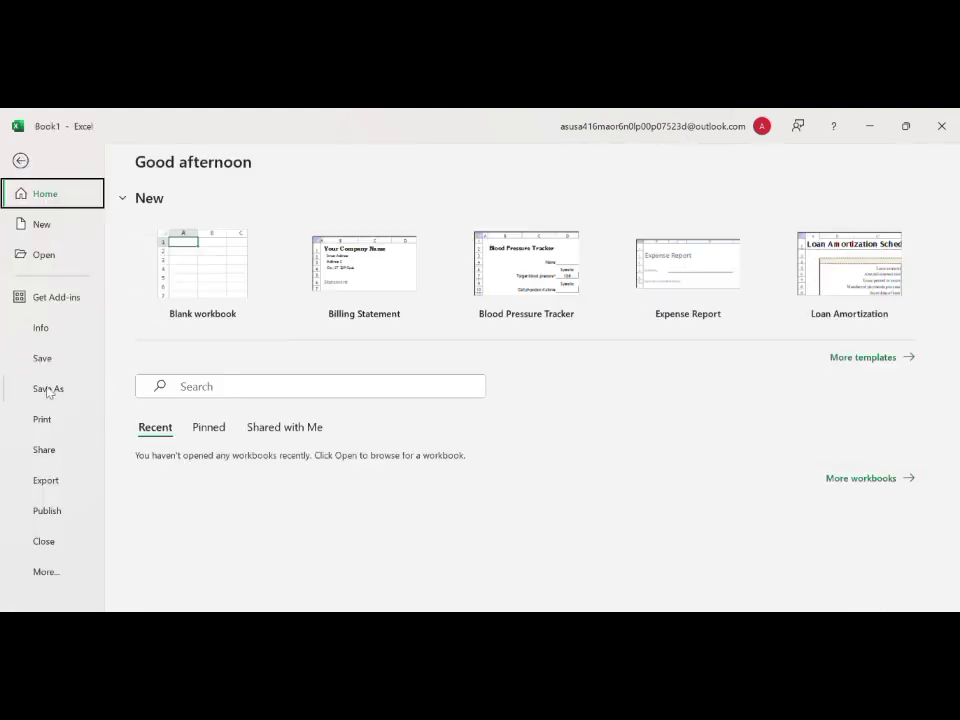
click(43, 420)
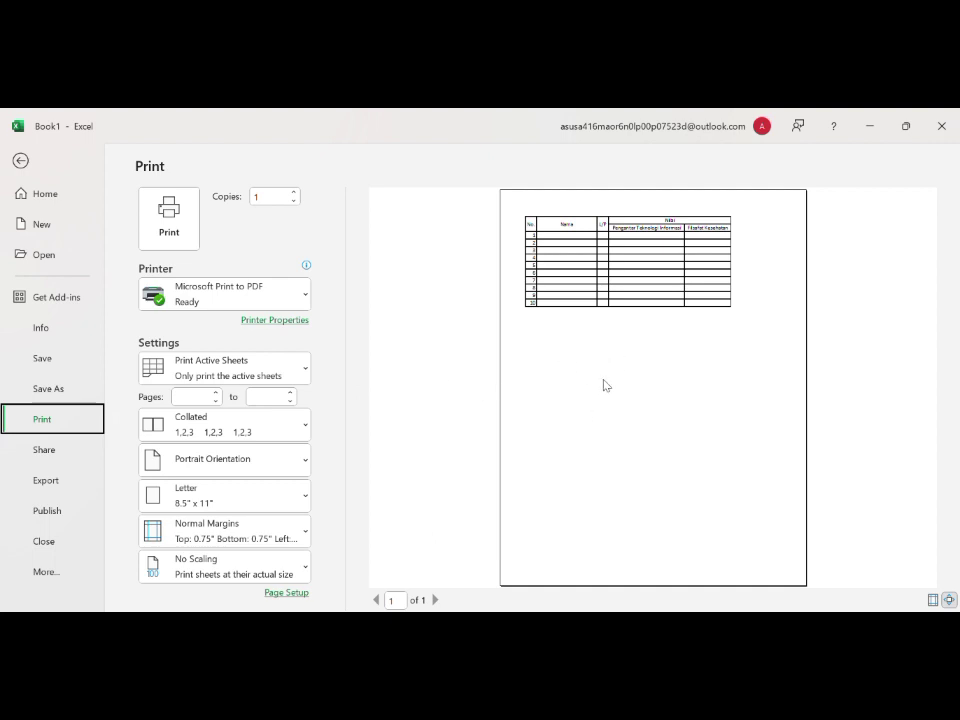
click(628, 426)
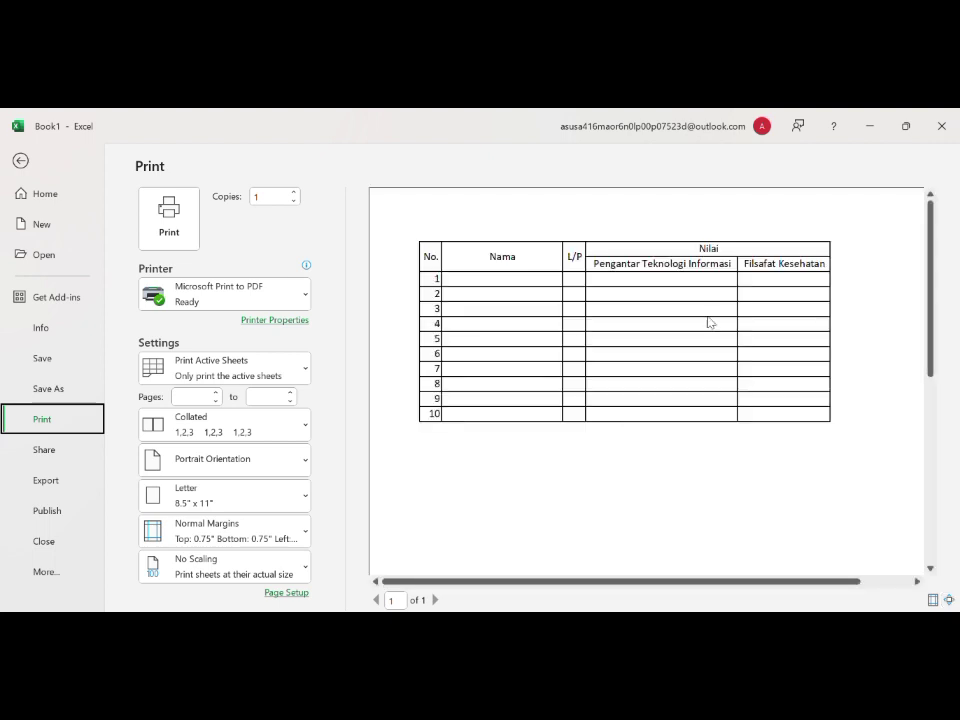